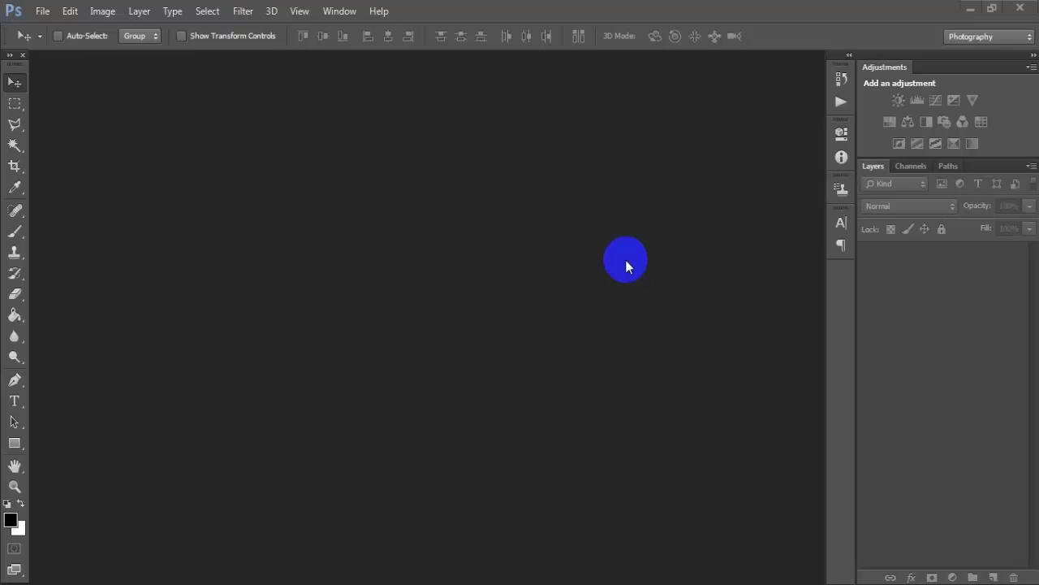
# Open 0000 1 (3).jpg as a docked tab and duplicate its Background into Layer 1.
pyautogui.click(42, 11)
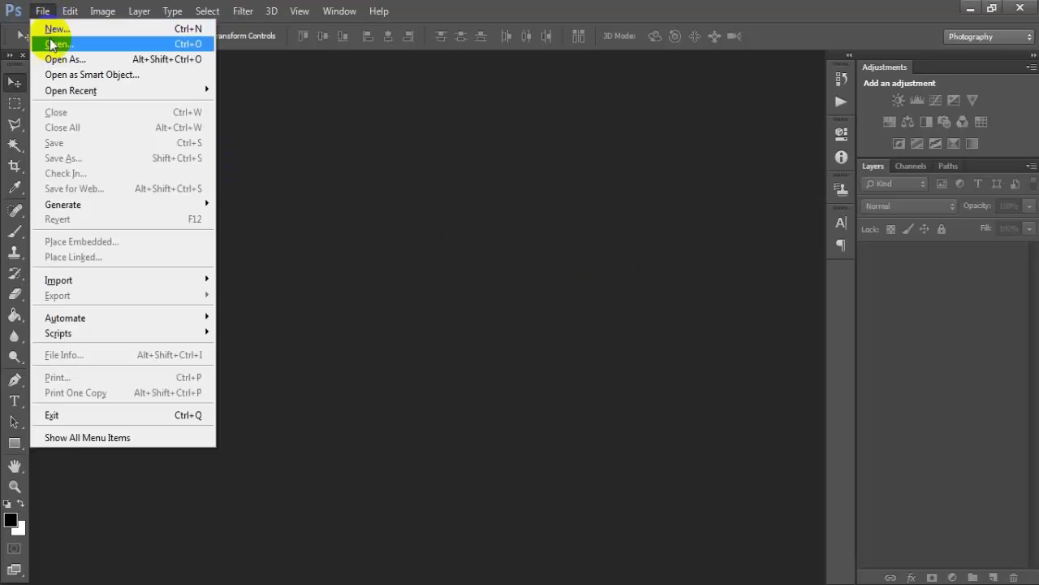
pyautogui.click(51, 44)
pyautogui.click(183, 304)
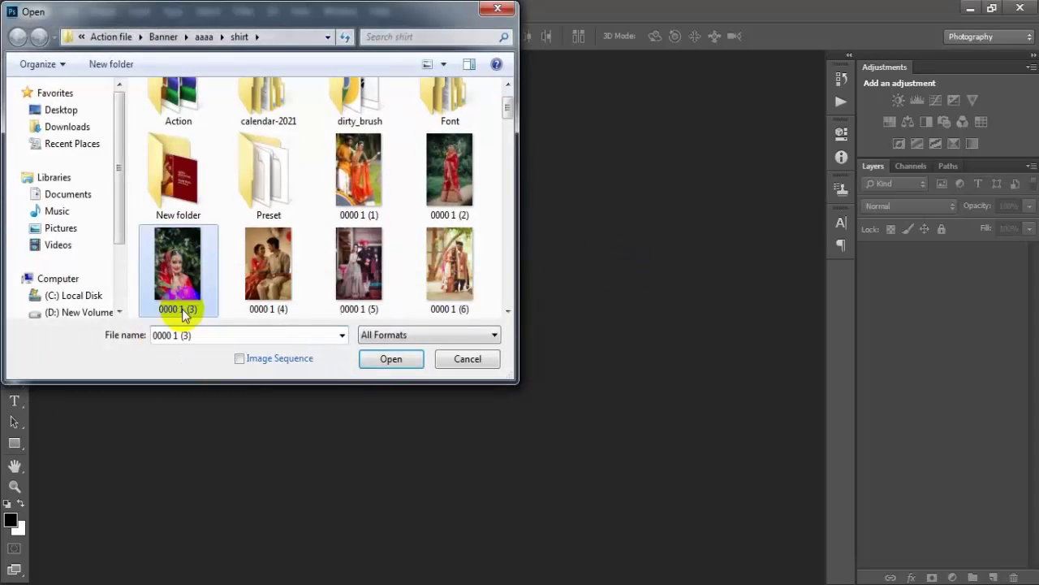
pyautogui.click(403, 364)
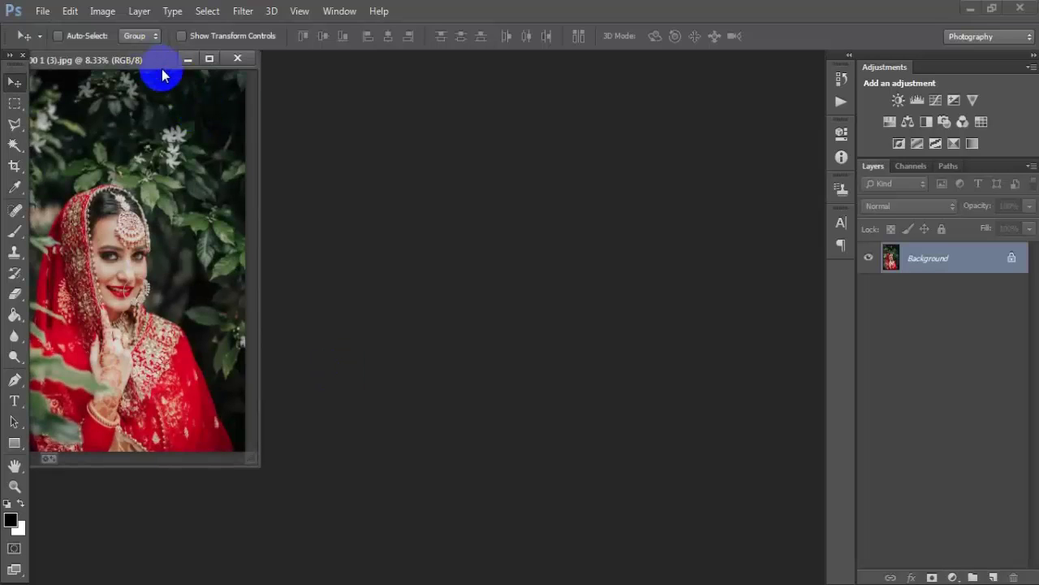
pyautogui.moveTo(163, 75); pyautogui.dragTo(336, 65)
pyautogui.hotkey('ctrl', 'j')
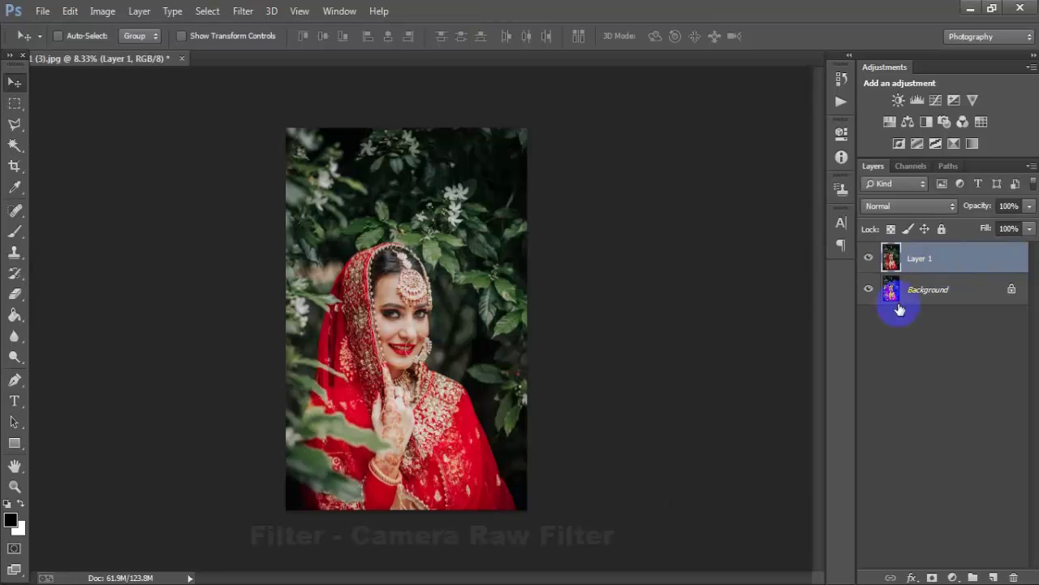
# Launch the Camera Raw Filter from the Filter menu on Layer 1.
pyautogui.click(271, 11)
pyautogui.click(244, 12)
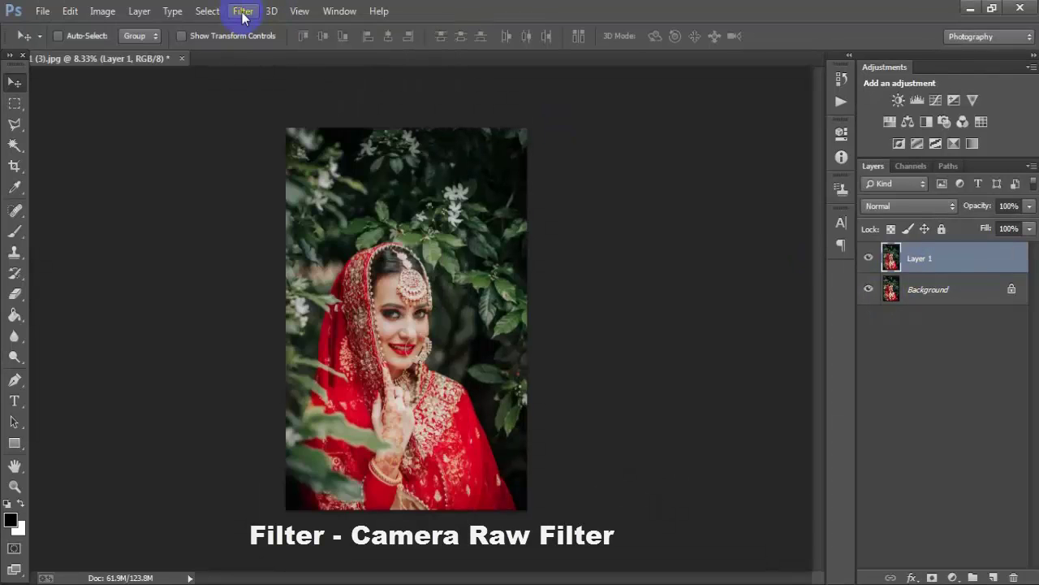
pyautogui.click(360, 105)
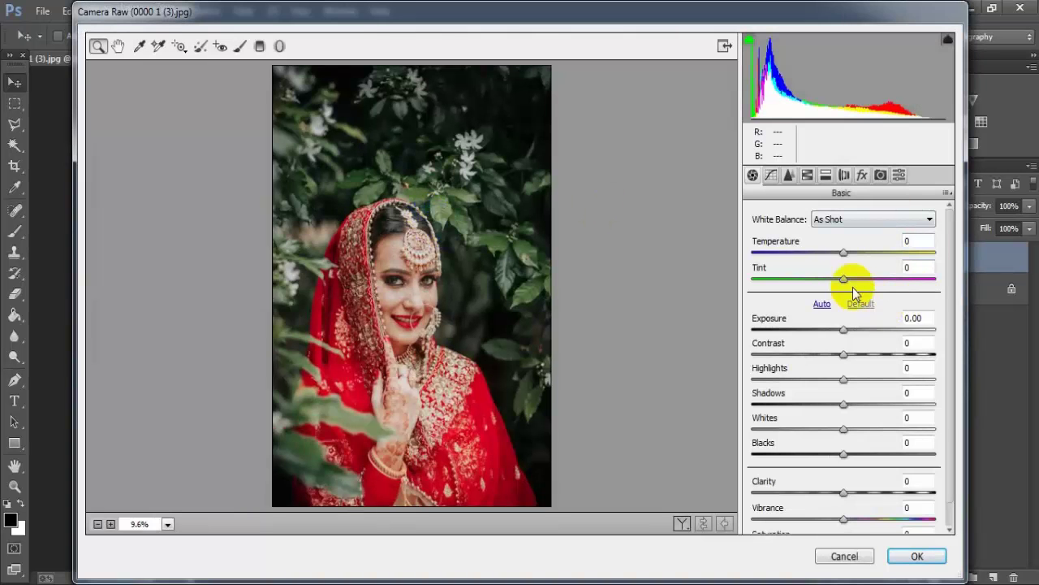
# In Basic, set Temperature +20, Tint +8, Exposure -0.26, Contrast -45, Highlights -68.
pyautogui.moveTo(848, 259)
pyautogui.mouseDown()
pyautogui.moveTo(867, 258)
pyautogui.moveTo(851, 281)
pyautogui.mouseUp()
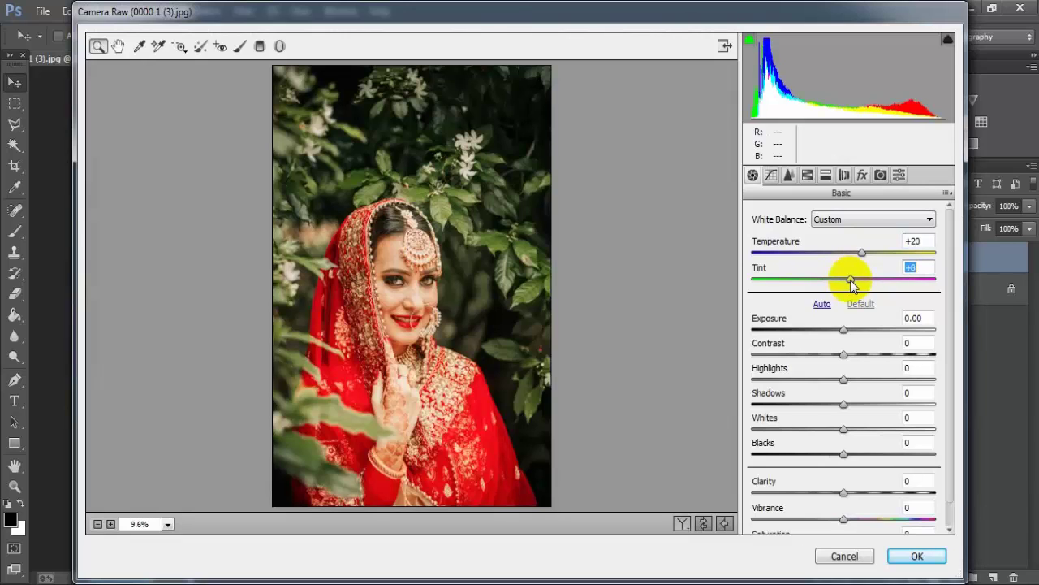
pyautogui.moveTo(847, 331)
pyautogui.mouseDown()
pyautogui.moveTo(837, 333)
pyautogui.moveTo(845, 338)
pyautogui.mouseUp()
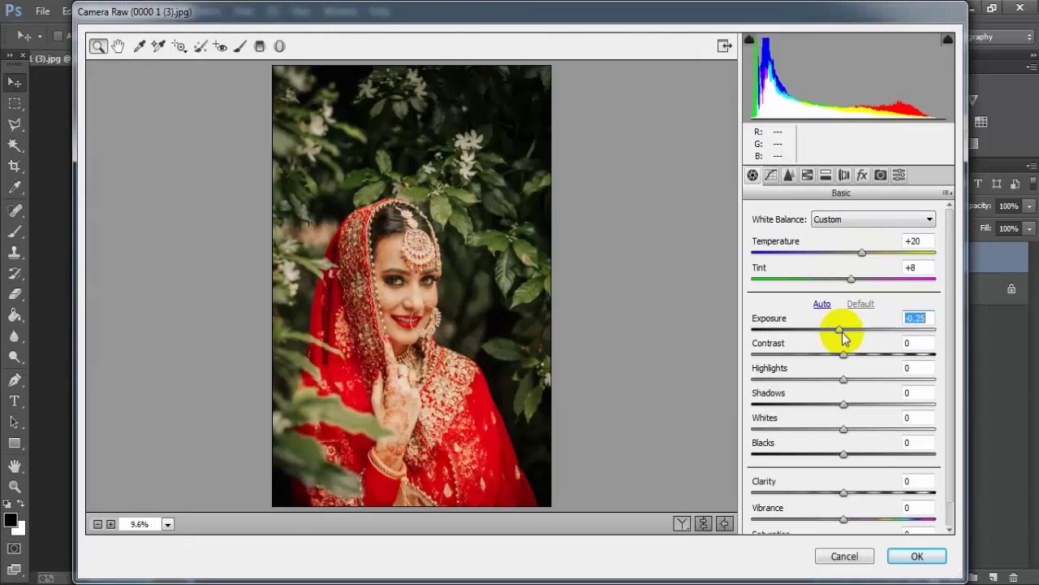
pyautogui.click(921, 318)
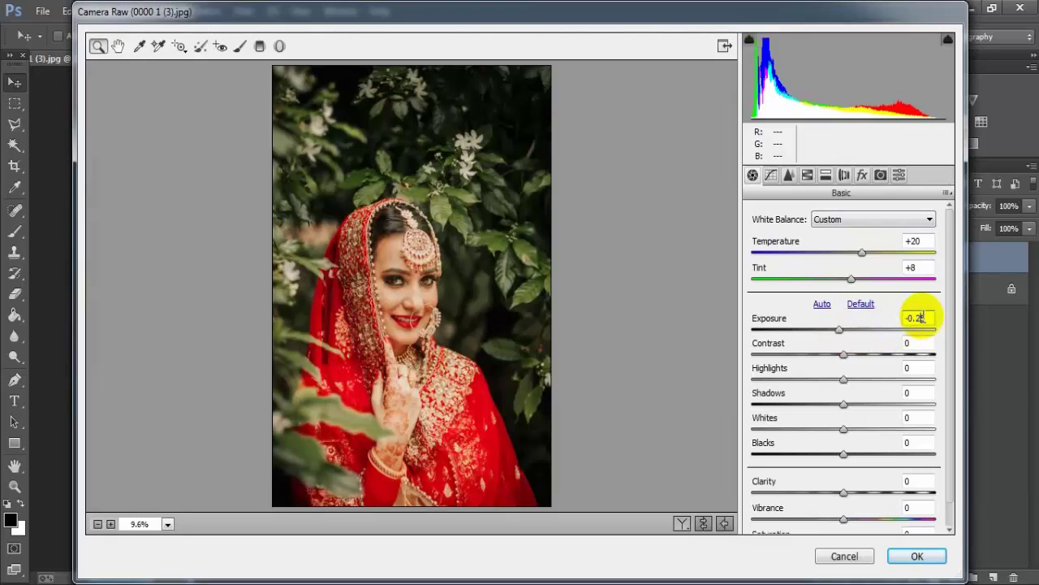
pyautogui.press('Down')
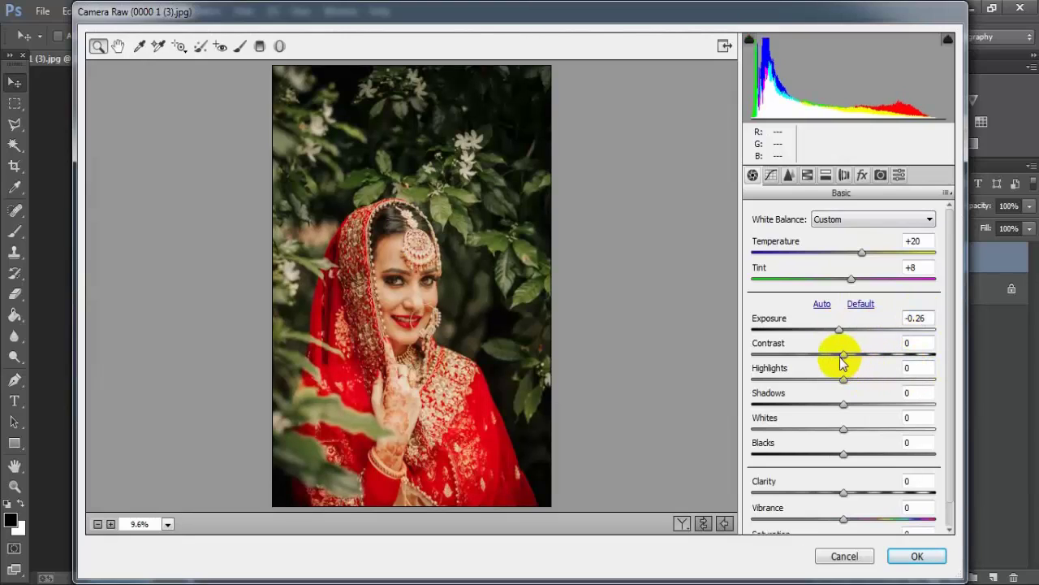
pyautogui.moveTo(842, 361); pyautogui.dragTo(799, 366)
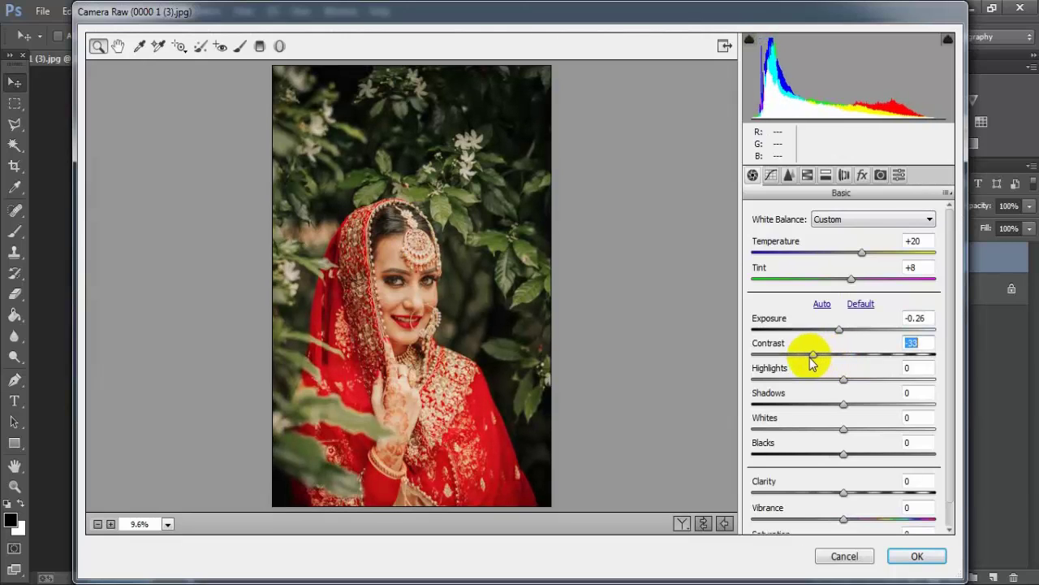
pyautogui.press('Up')
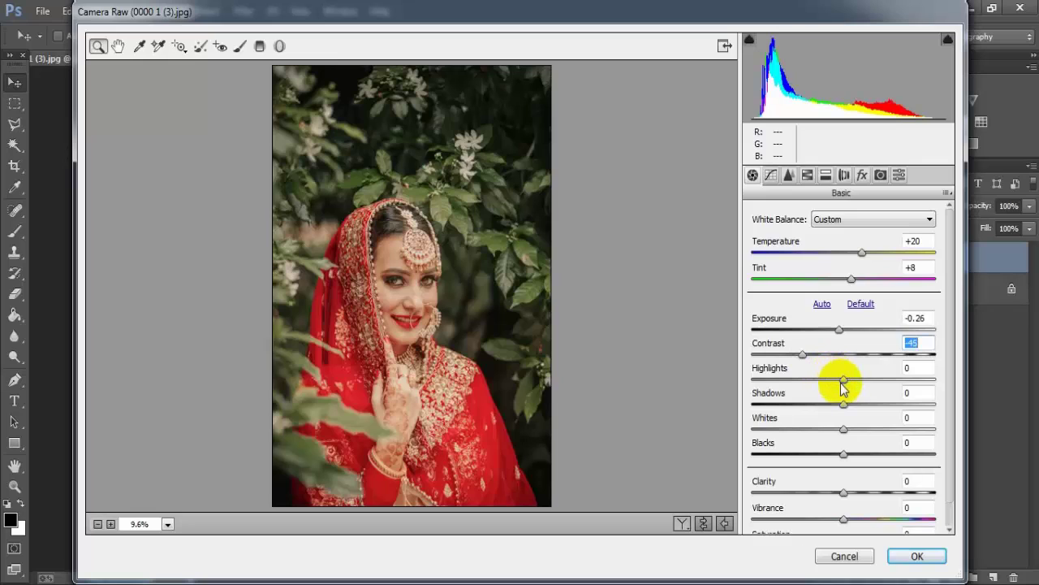
pyautogui.moveTo(844, 380)
pyautogui.mouseDown()
pyautogui.moveTo(792, 380)
pyautogui.moveTo(783, 392)
pyautogui.mouseUp()
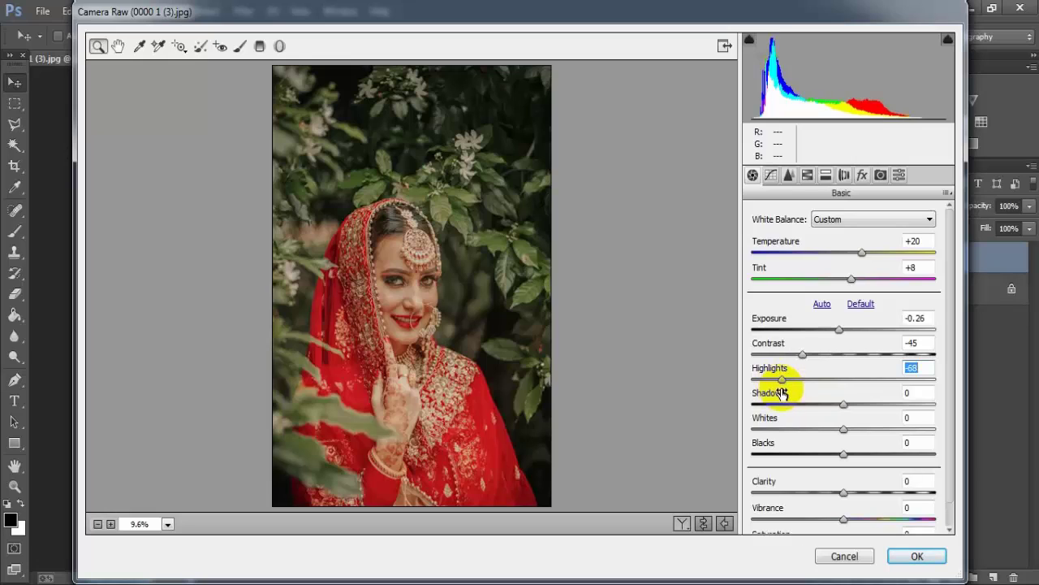
# Drag Basic sliders to Shadows +75, Whites -90, Blacks -25, Clarity +14, Vibrance +15, Saturation +10.
pyautogui.moveTo(843, 405); pyautogui.dragTo(908, 406)
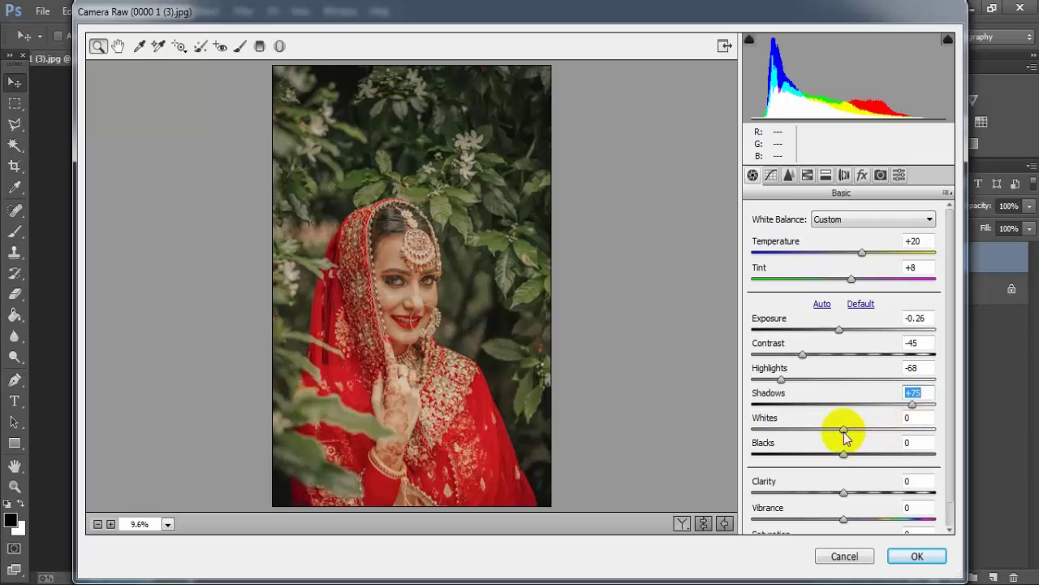
pyautogui.moveTo(845, 429); pyautogui.dragTo(766, 430)
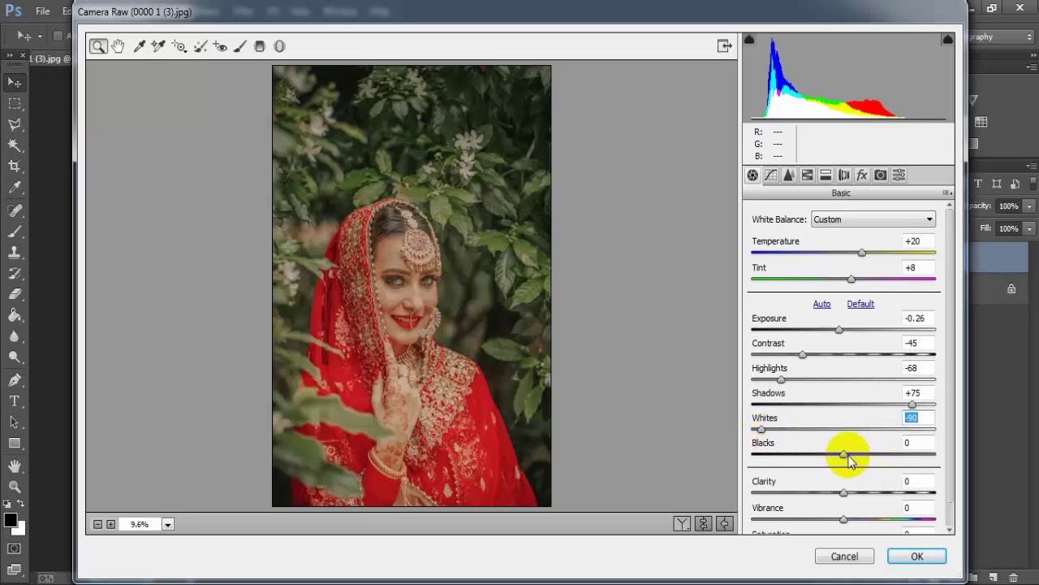
pyautogui.moveTo(841, 460); pyautogui.dragTo(818, 464)
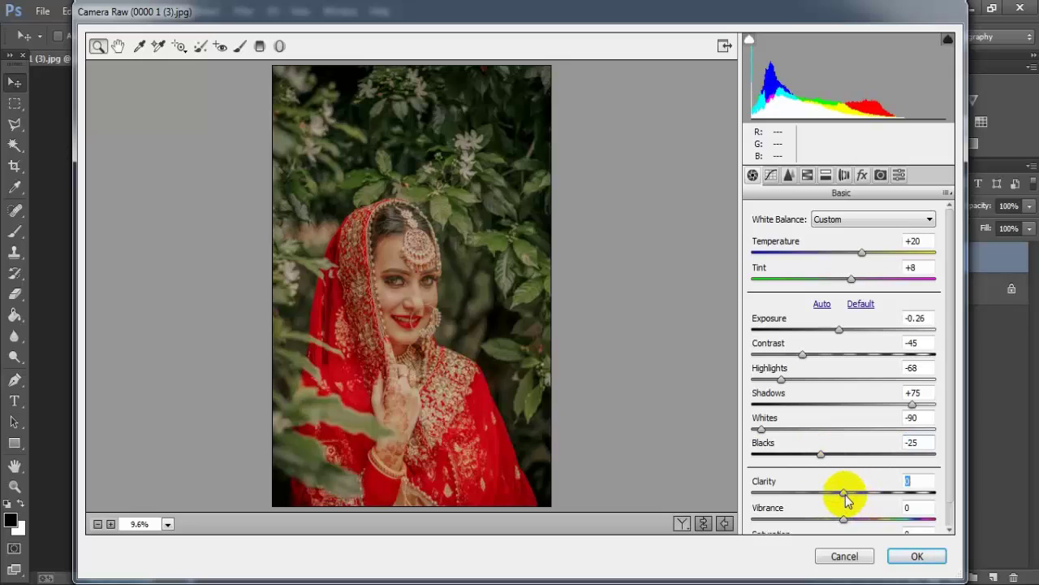
pyautogui.moveTo(845, 495); pyautogui.dragTo(854, 492)
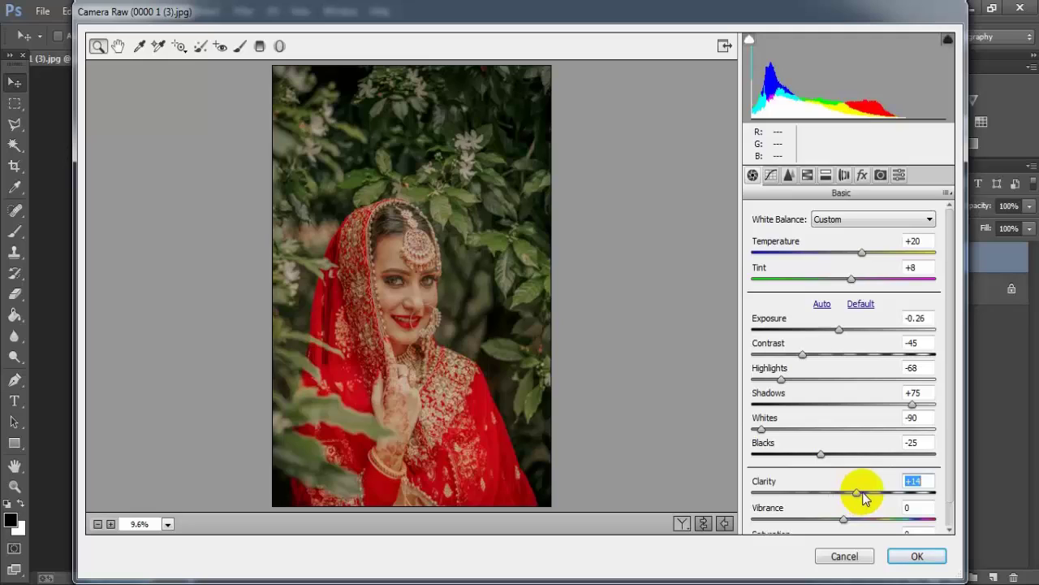
pyautogui.moveTo(951, 480); pyautogui.dragTo(947, 492)
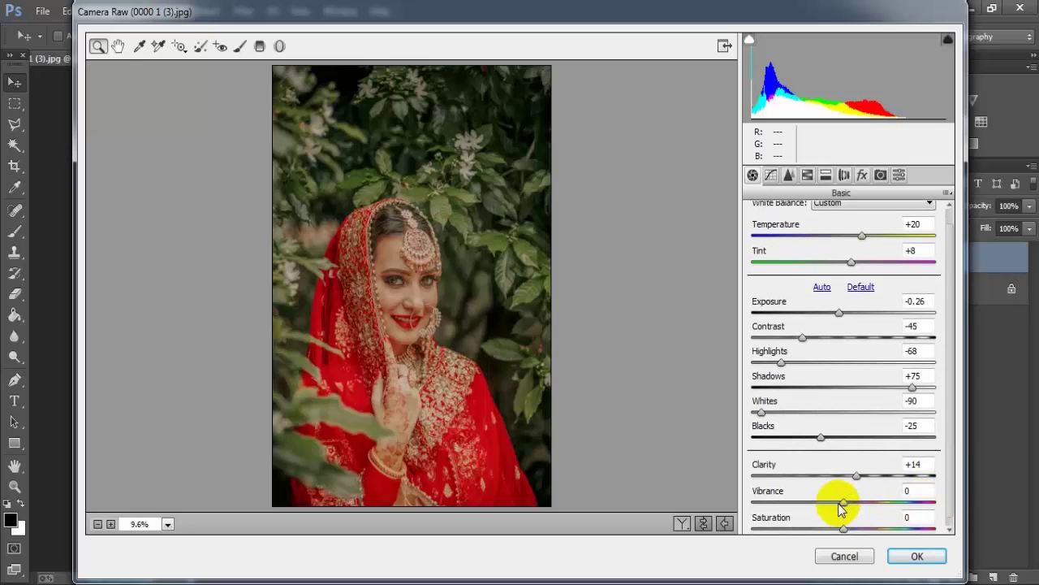
pyautogui.moveTo(842, 505)
pyautogui.mouseDown()
pyautogui.moveTo(855, 505)
pyautogui.moveTo(849, 532)
pyautogui.mouseUp()
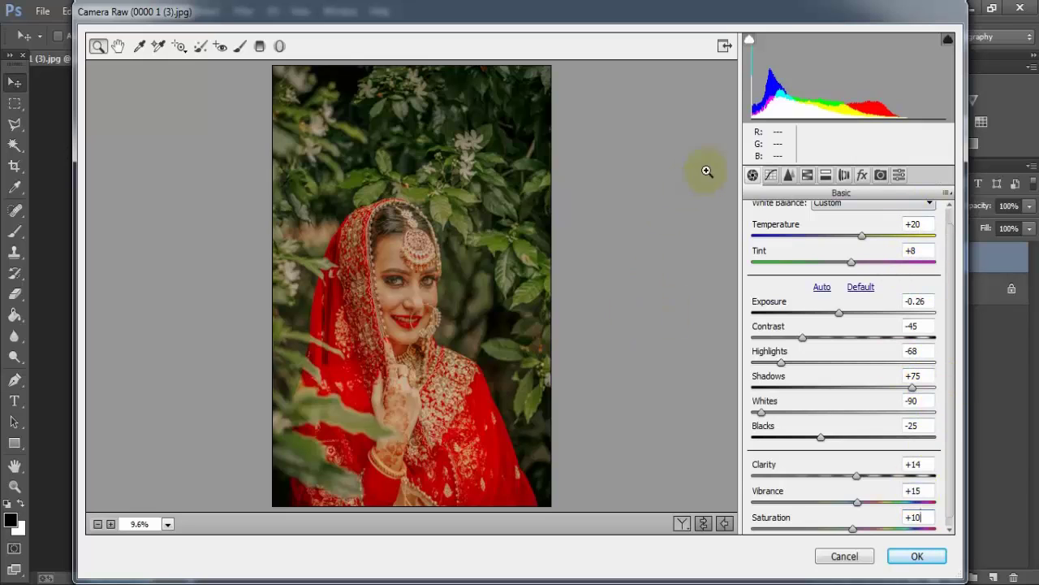
# Show the Point tone curve and nudge its black point slightly right.
pyautogui.click(771, 176)
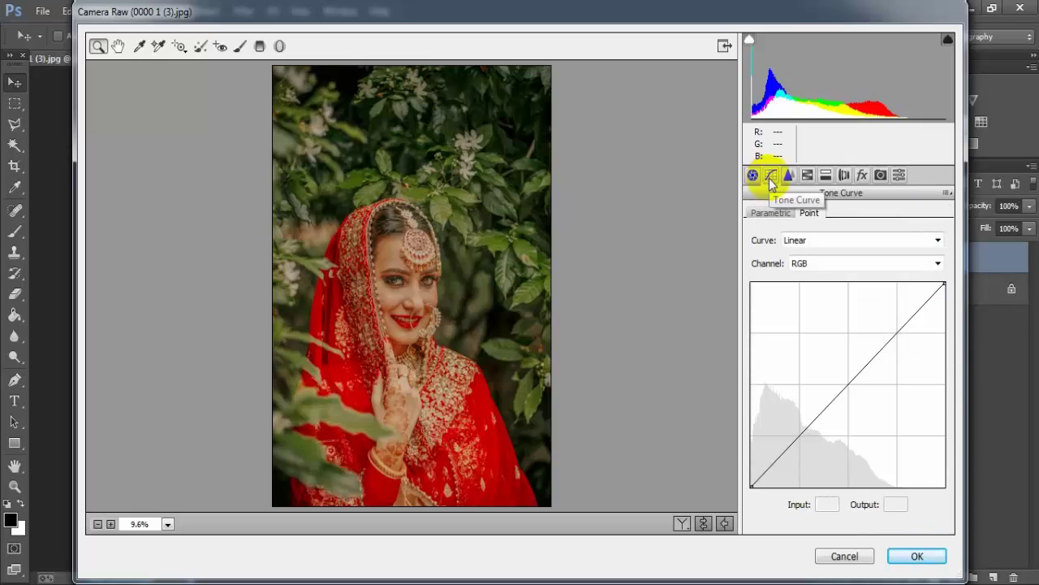
pyautogui.click(752, 175)
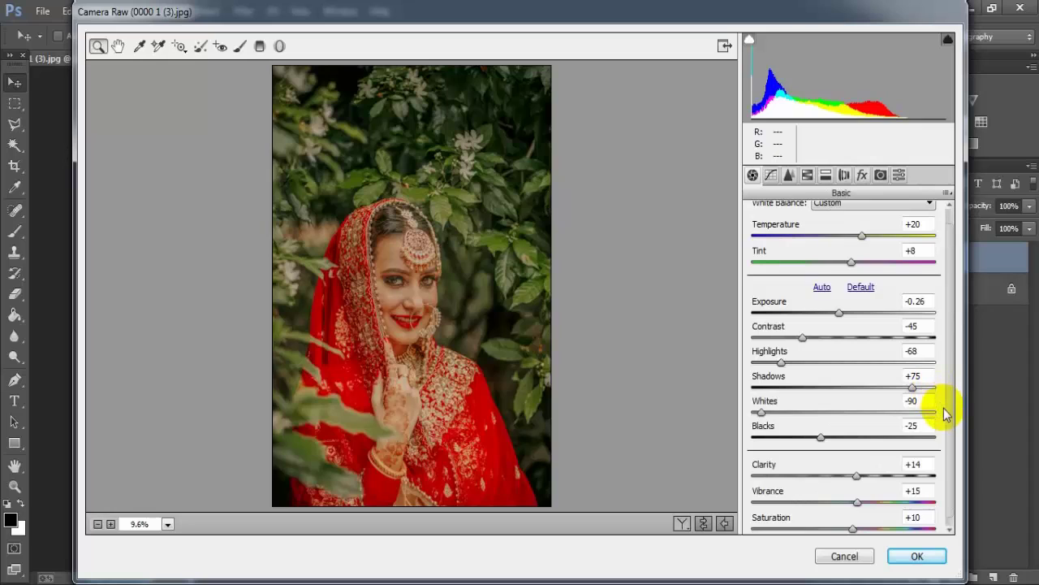
pyautogui.scroll(-1, 944, 414)
pyautogui.scroll(1, 942, 406)
pyautogui.click(772, 175)
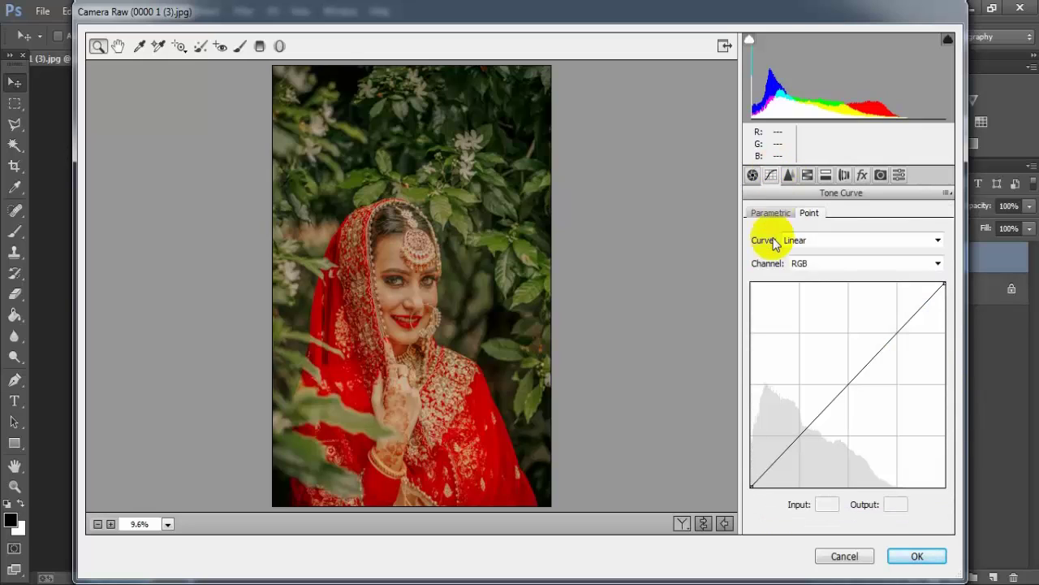
pyautogui.click(752, 486)
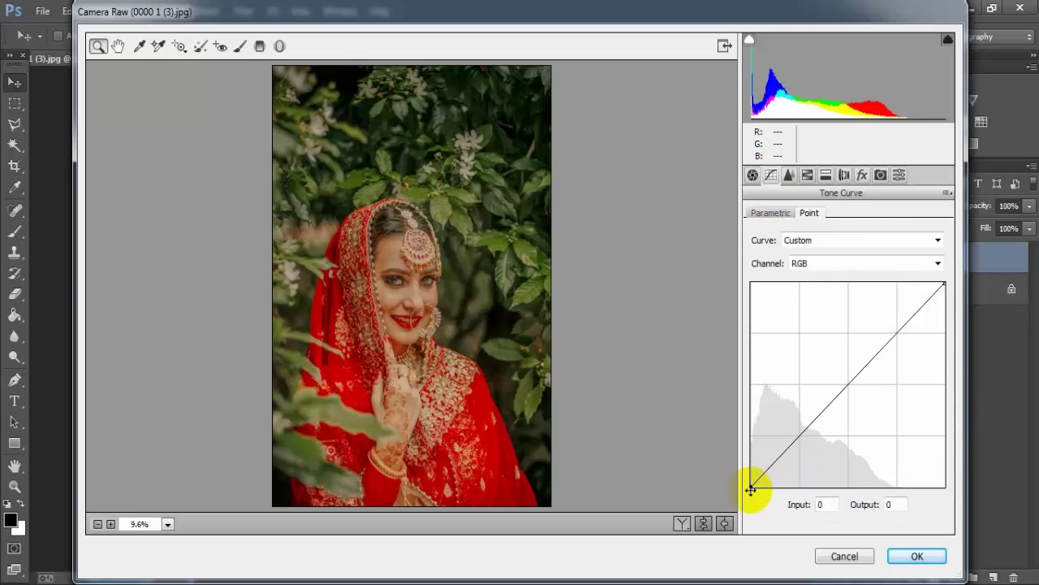
pyautogui.moveTo(752, 489); pyautogui.dragTo(756, 490)
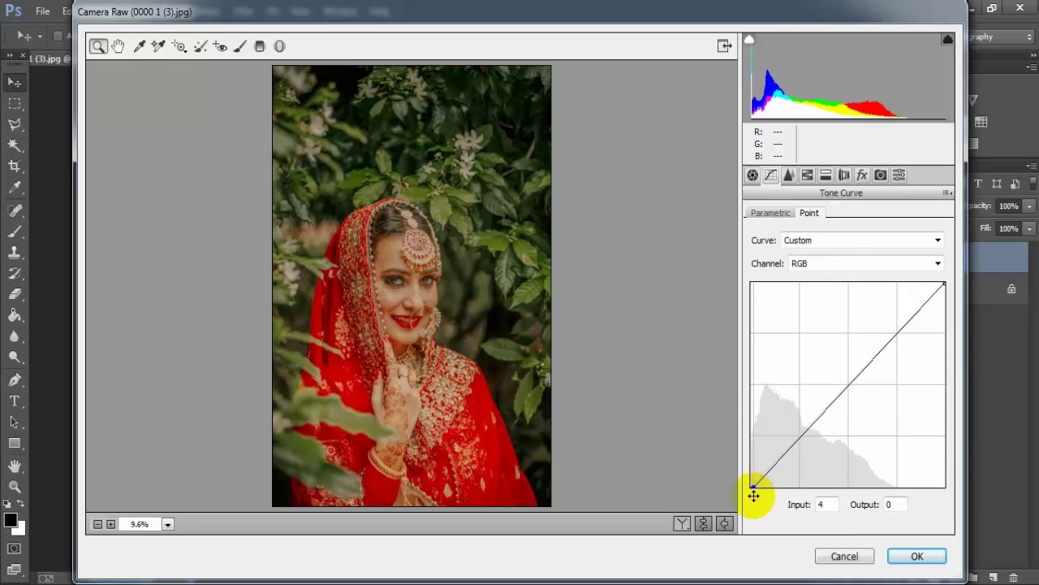
# Add a curve midpoint near 131/126 and lower the white point to 251/247.
pyautogui.click(848, 385)
pyautogui.moveTo(850, 388); pyautogui.dragTo(849, 386)
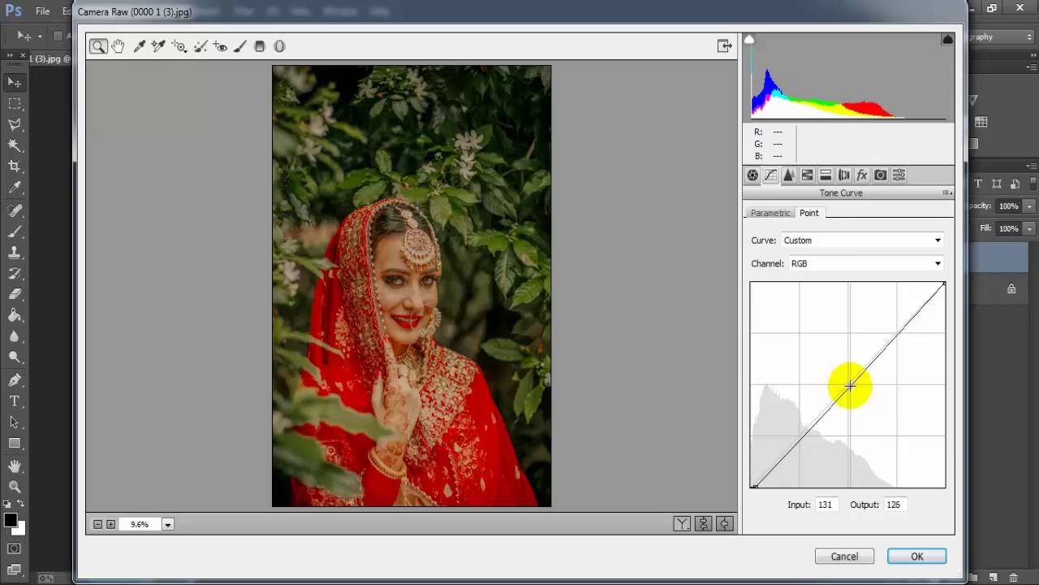
pyautogui.moveTo(944, 284); pyautogui.dragTo(947, 287)
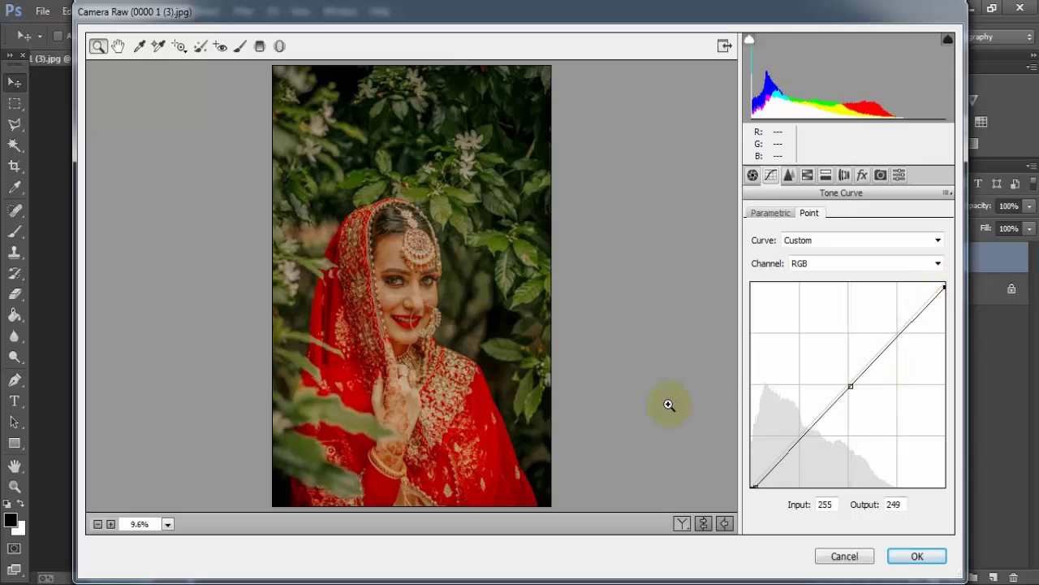
pyautogui.moveTo(947, 287); pyautogui.dragTo(942, 287)
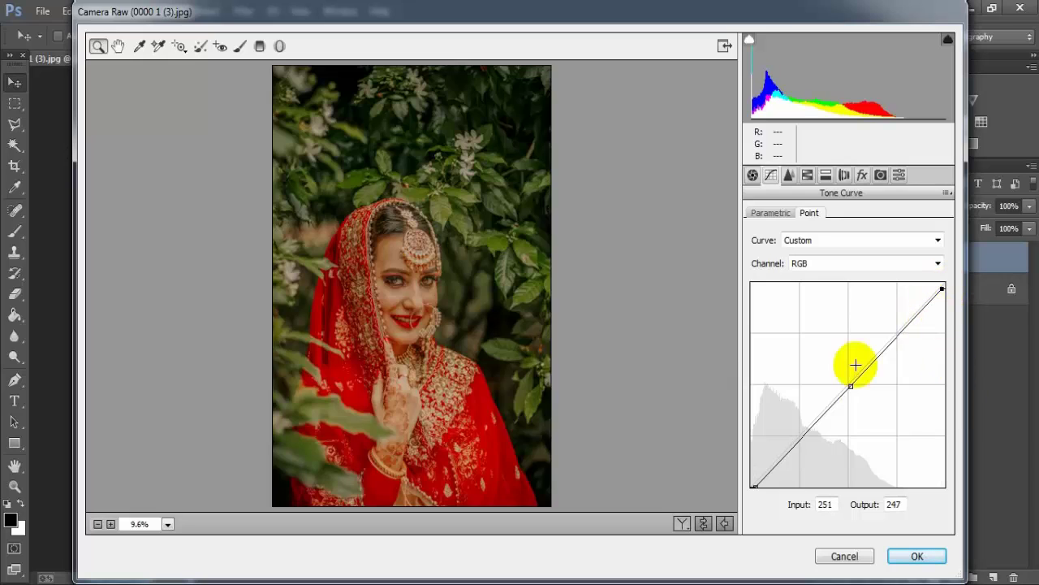
# On the Red curve, nudge the black point, add a lowered midpoint, and lower the top endpoint.
pyautogui.click(937, 264)
pyautogui.click(899, 297)
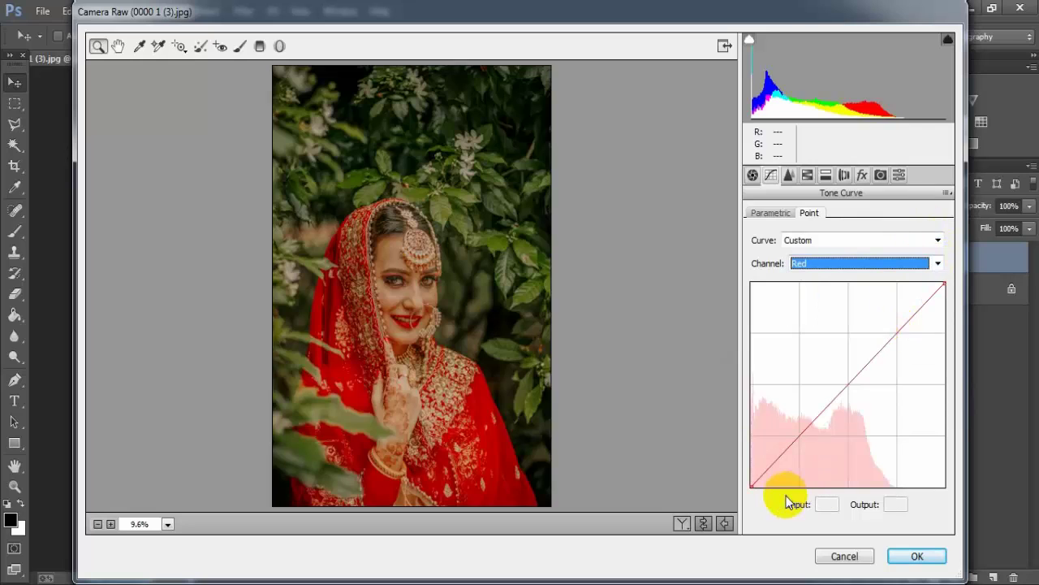
pyautogui.moveTo(753, 494); pyautogui.dragTo(754, 496)
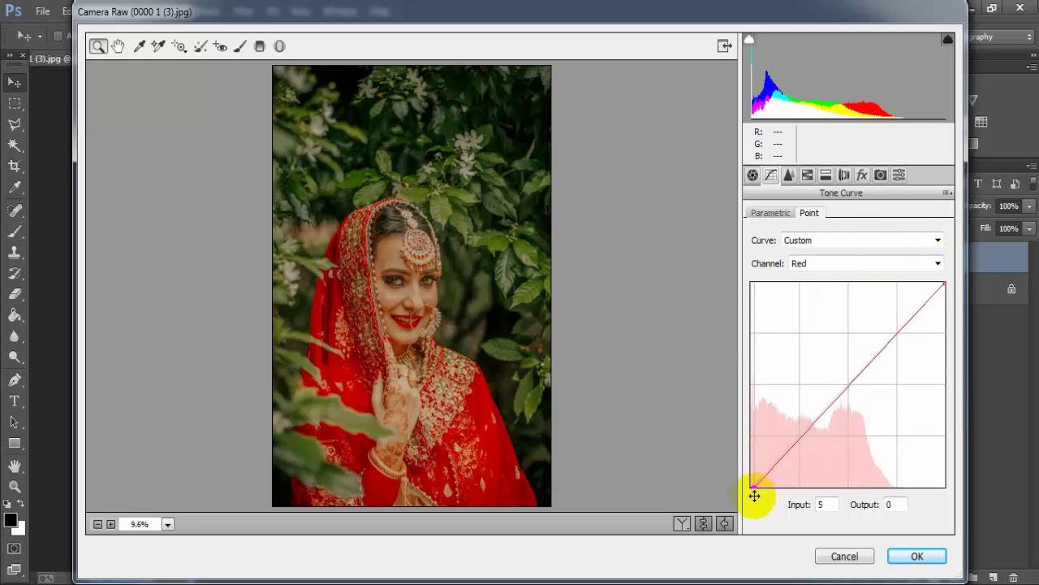
pyautogui.moveTo(851, 382); pyautogui.dragTo(849, 385)
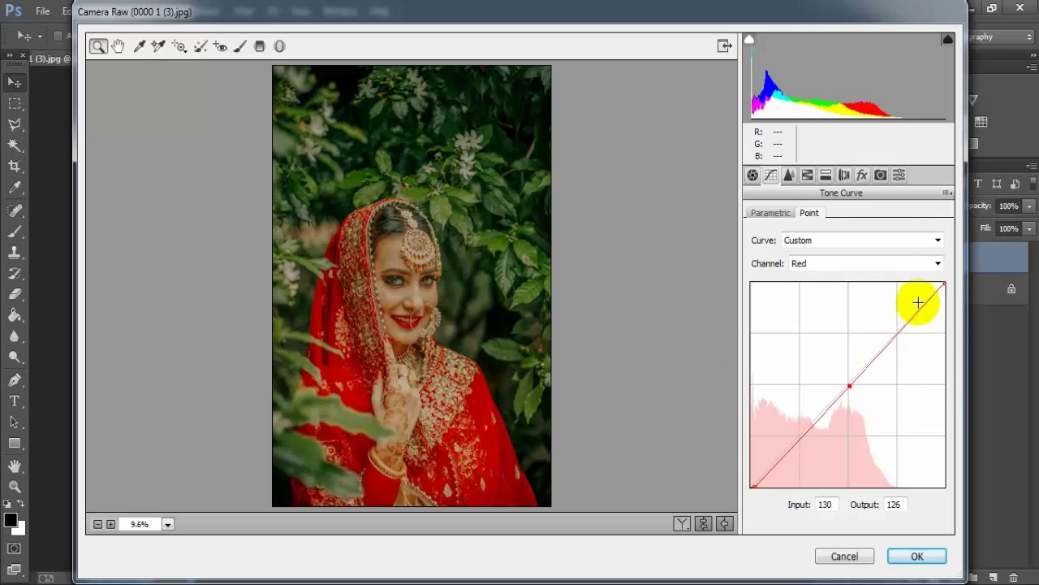
pyautogui.moveTo(945, 289); pyautogui.dragTo(941, 288)
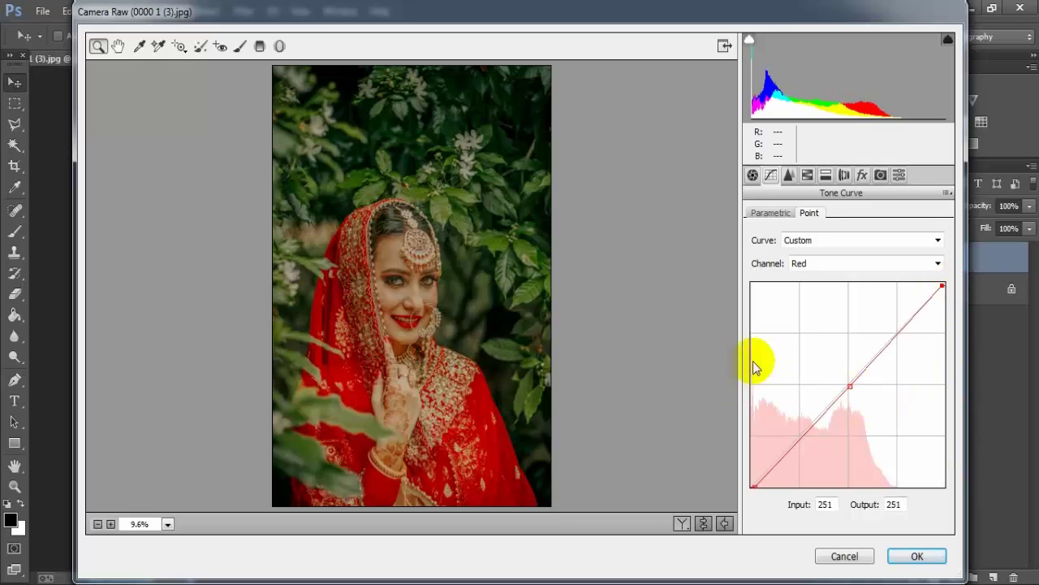
# Set the Green curve's black point to 6 and its white point to 250.
pyautogui.click(938, 263)
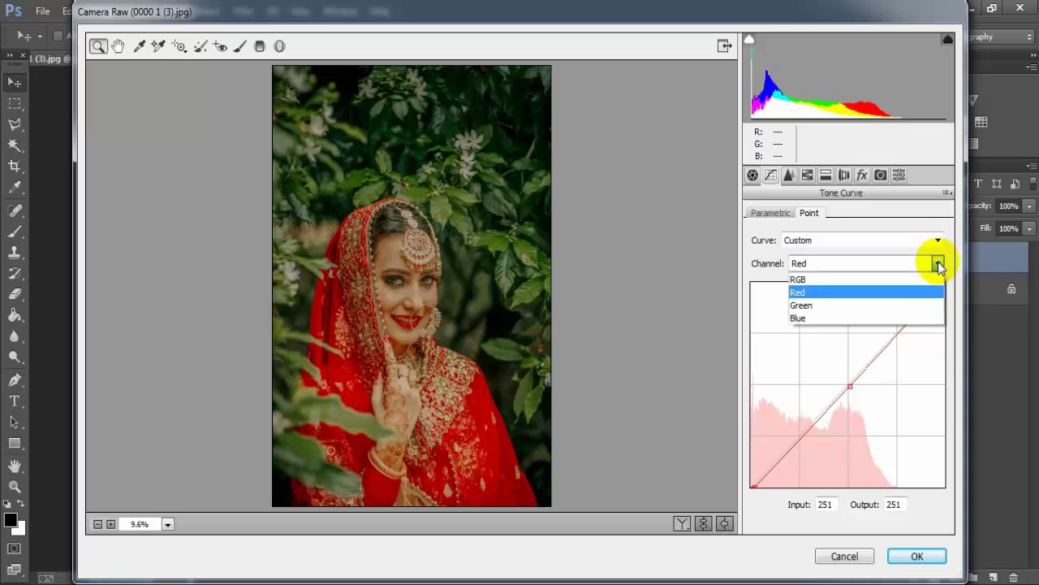
pyautogui.click(909, 311)
pyautogui.click(750, 487)
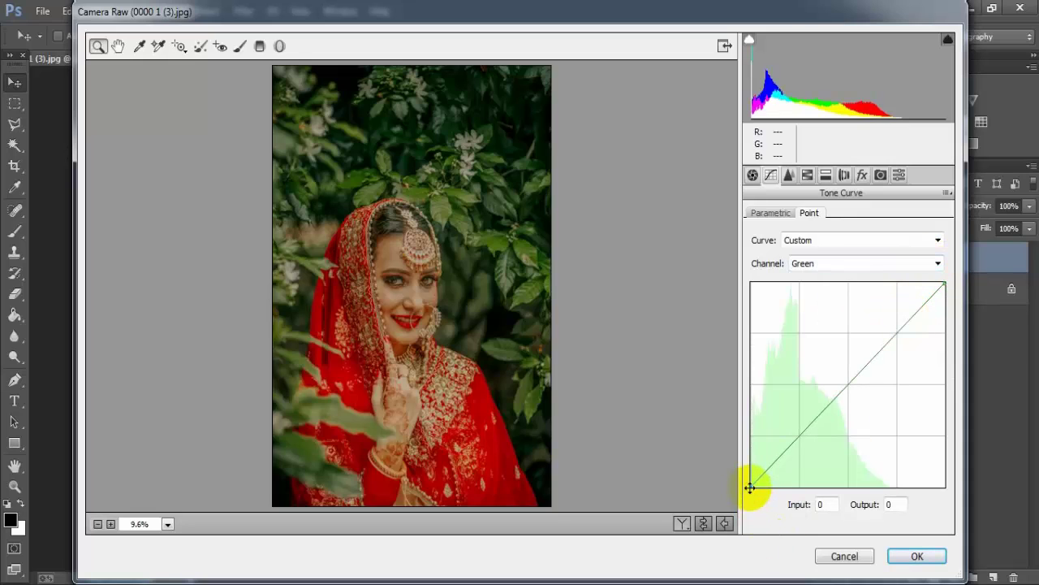
pyautogui.moveTo(750, 488); pyautogui.dragTo(750, 482)
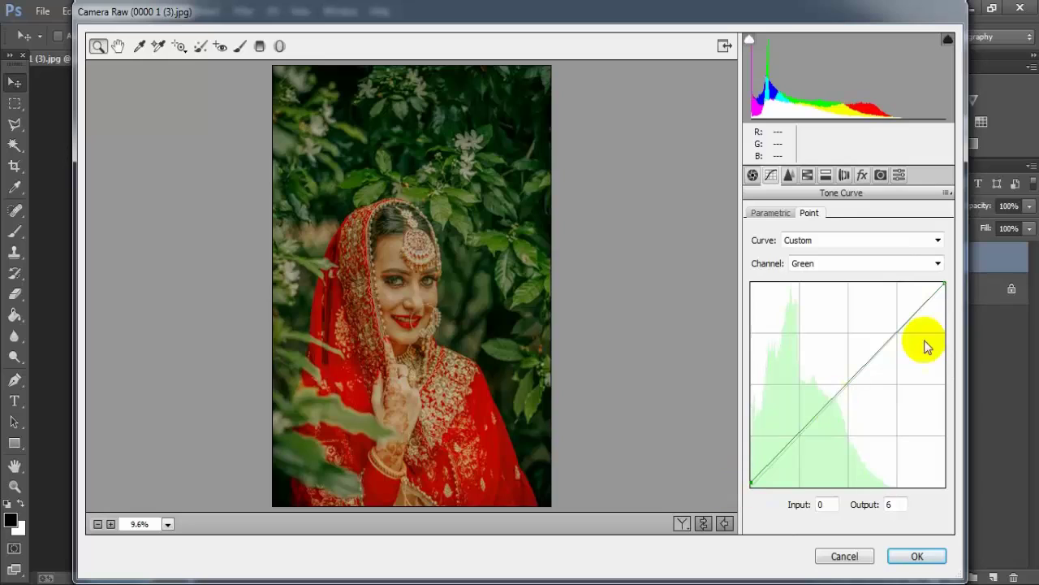
pyautogui.moveTo(944, 282); pyautogui.dragTo(948, 286)
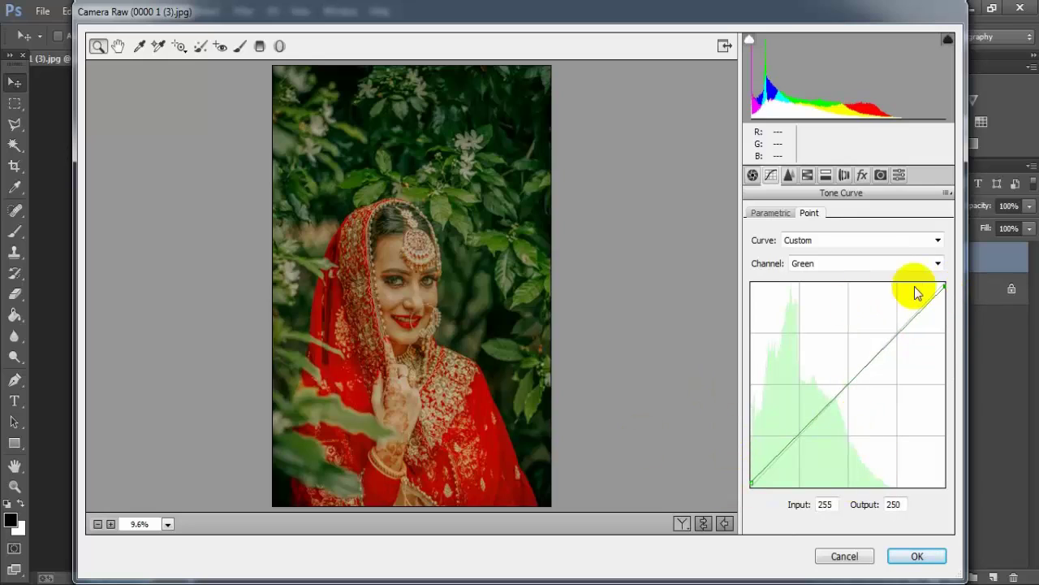
pyautogui.click(938, 263)
# Set the Blue curve's black point to 7 and its white point to 250.
pyautogui.click(864, 317)
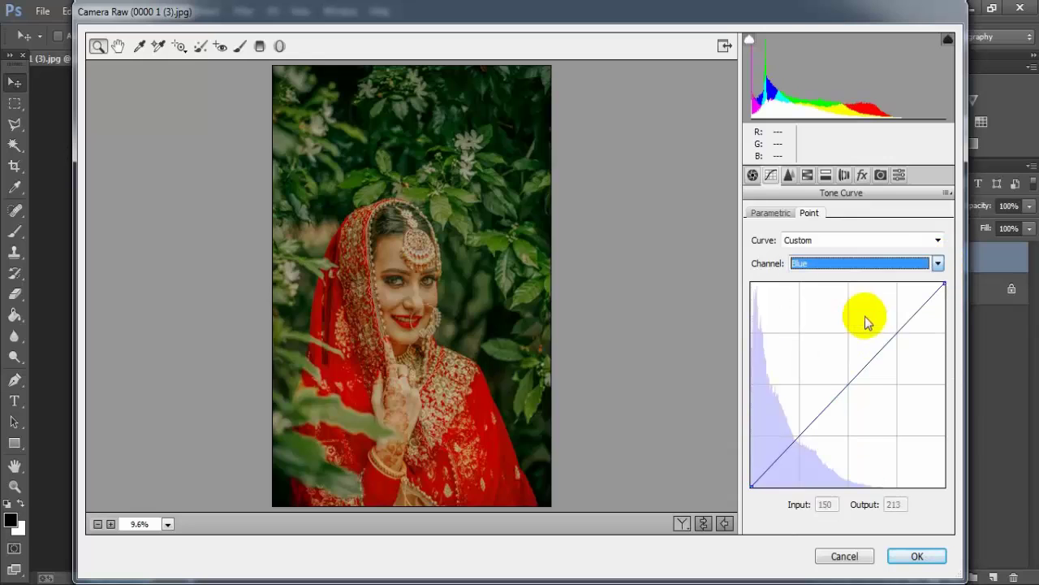
pyautogui.moveTo(749, 483); pyautogui.dragTo(747, 479)
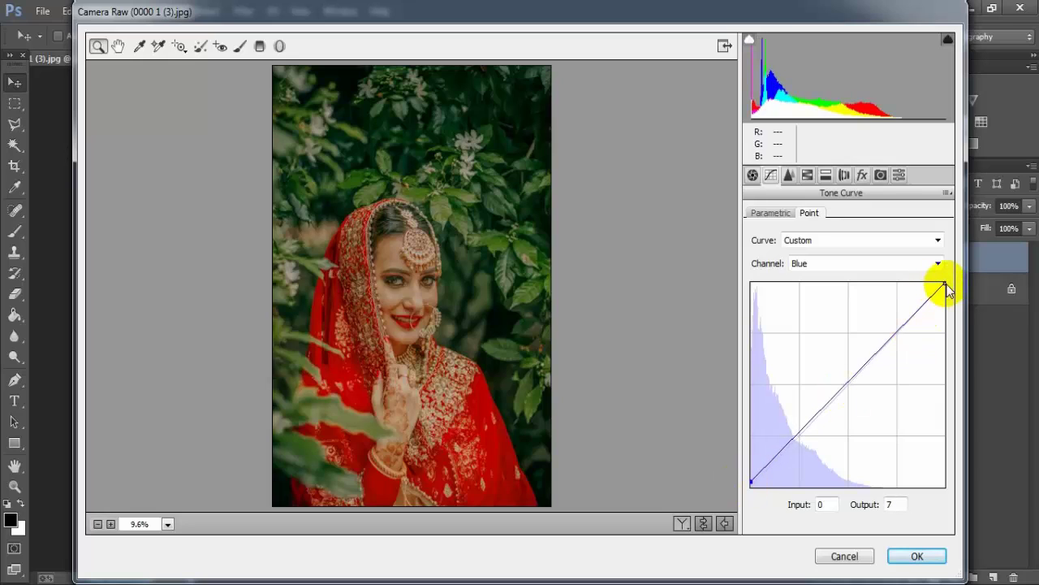
pyautogui.moveTo(946, 284); pyautogui.dragTo(945, 288)
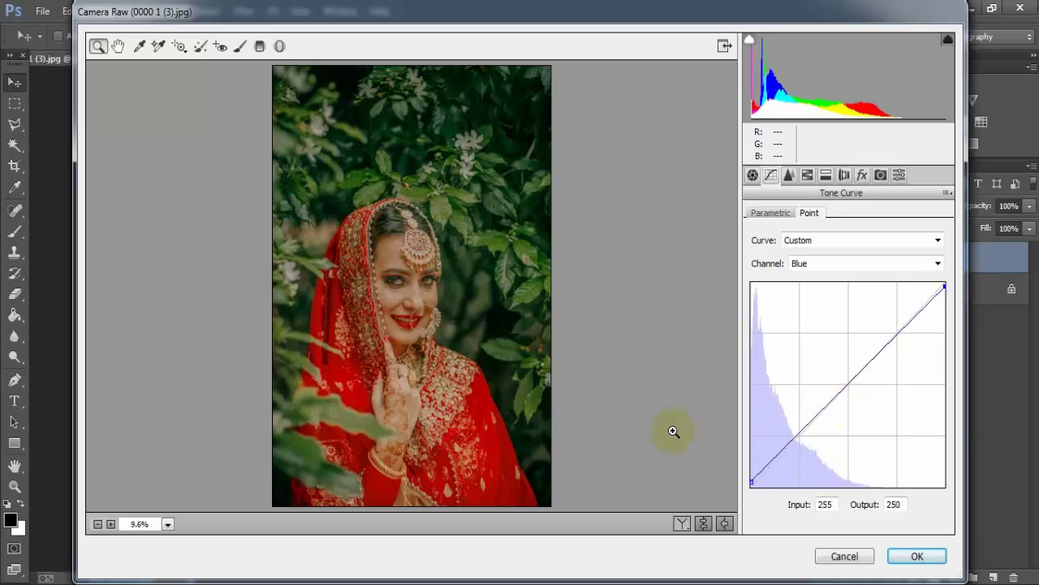
pyautogui.click(789, 175)
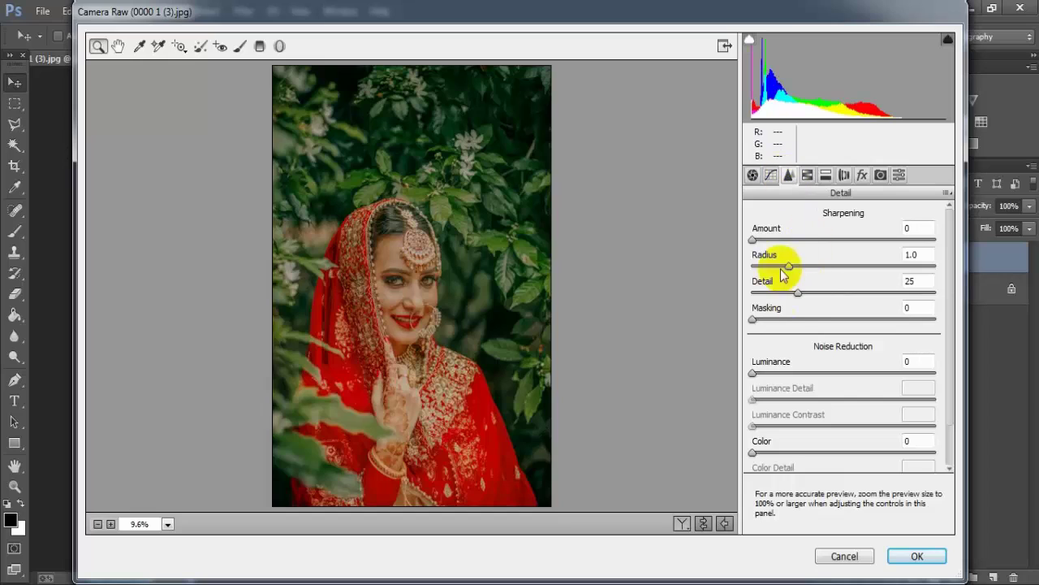
# Set sharpening Amount 6, noise reduction Luminance 20, Color 25, Color Smoothness 71.
pyautogui.moveTo(757, 243); pyautogui.dragTo(763, 244)
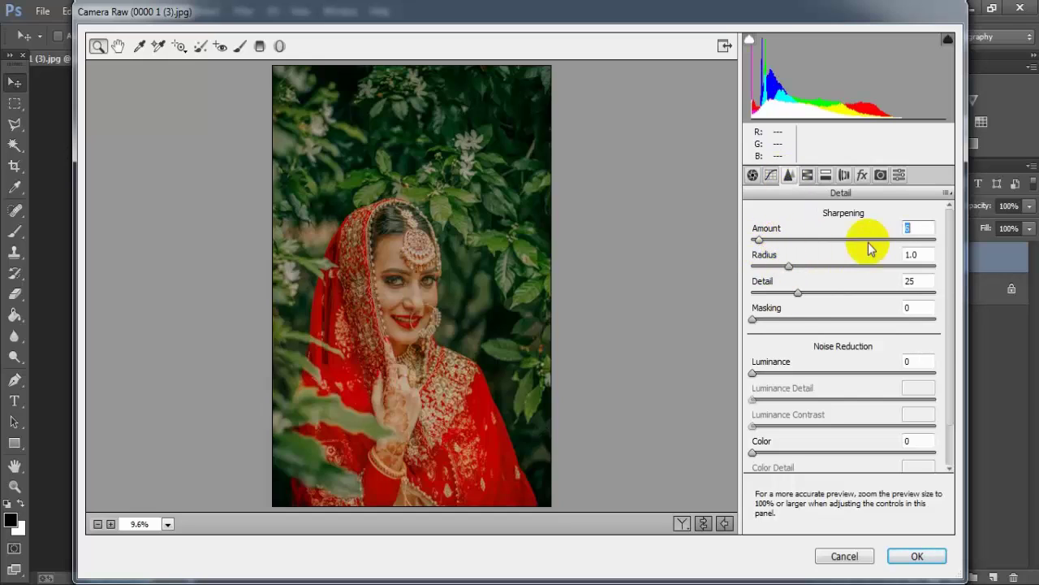
pyautogui.moveTo(754, 373); pyautogui.dragTo(786, 375)
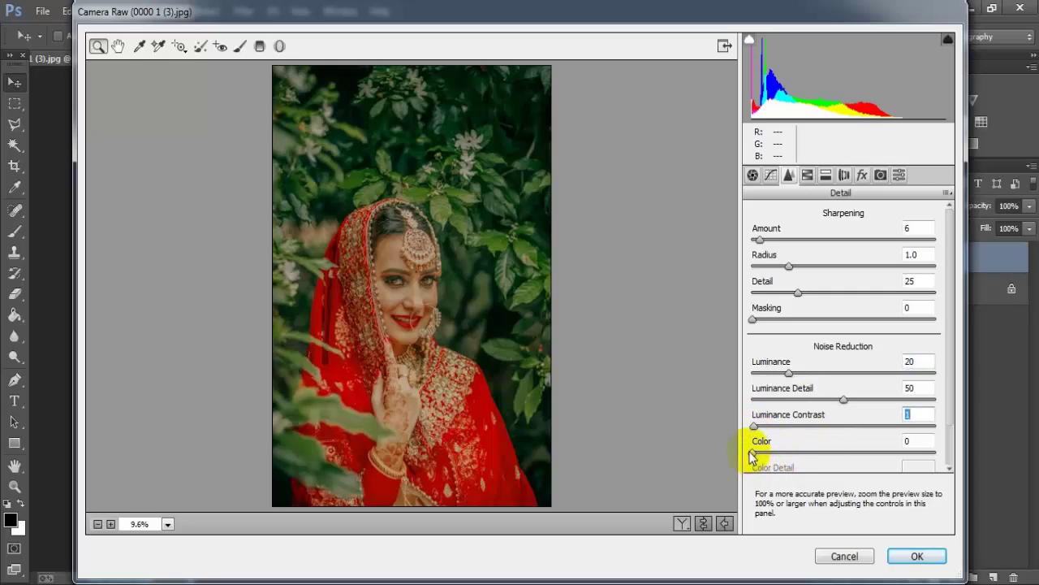
pyautogui.moveTo(751, 453); pyautogui.dragTo(796, 455)
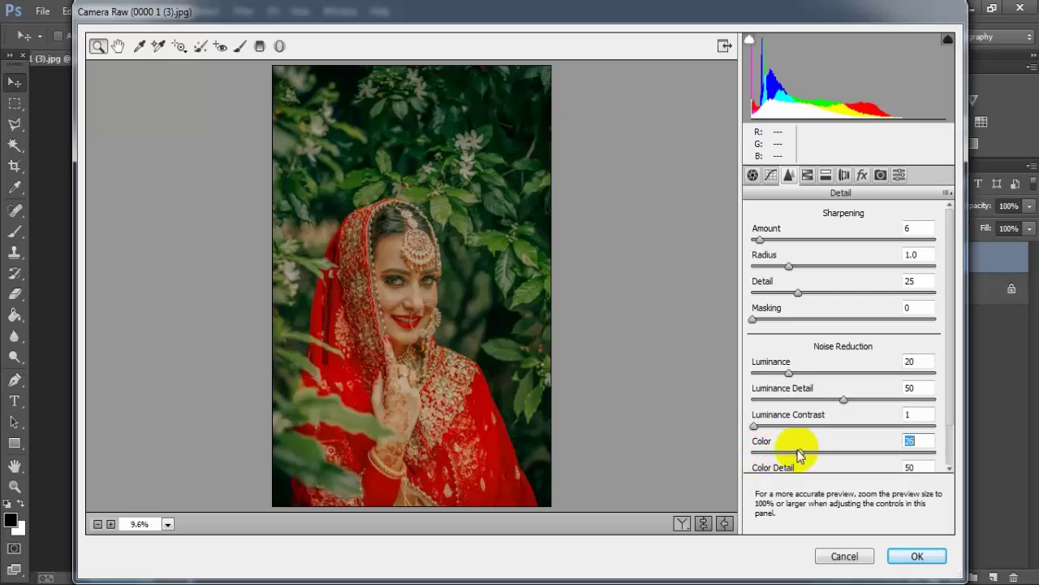
pyautogui.scroll(-2, 948, 414)
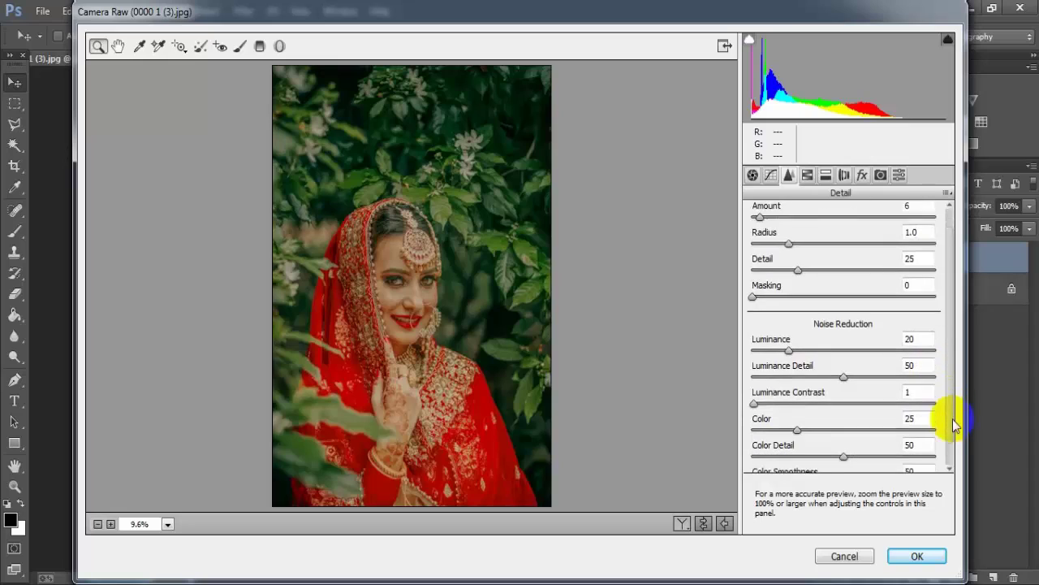
pyautogui.scroll(-1, 954, 430)
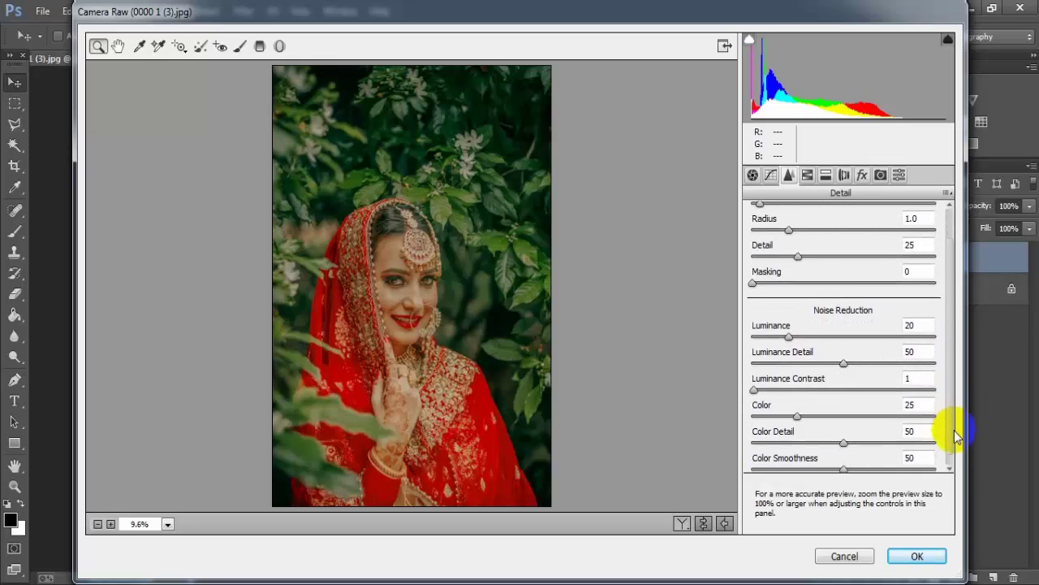
pyautogui.scroll(-1, 955, 431)
pyautogui.moveTo(844, 469); pyautogui.dragTo(876, 468)
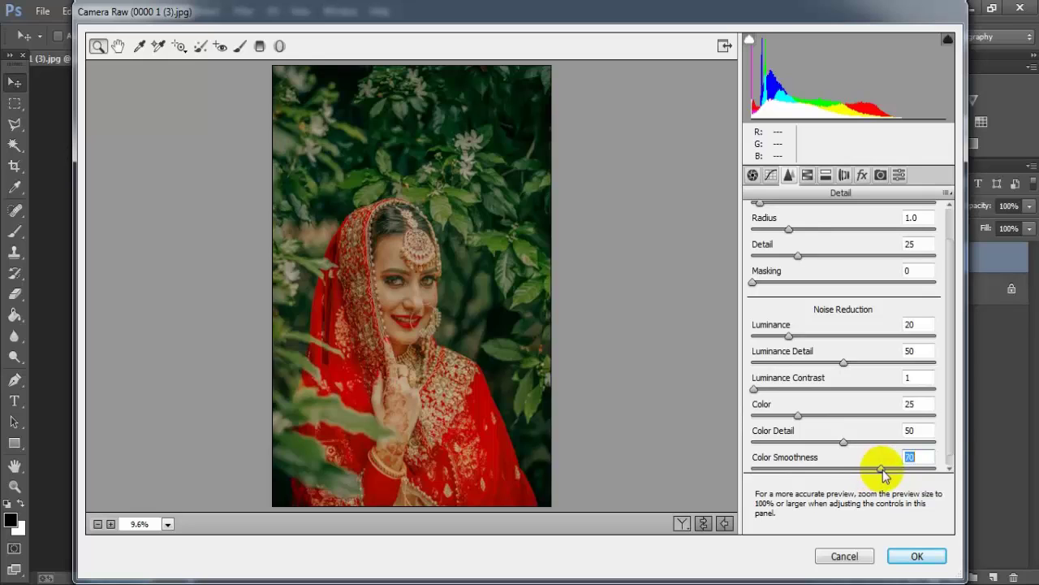
pyautogui.click(915, 457)
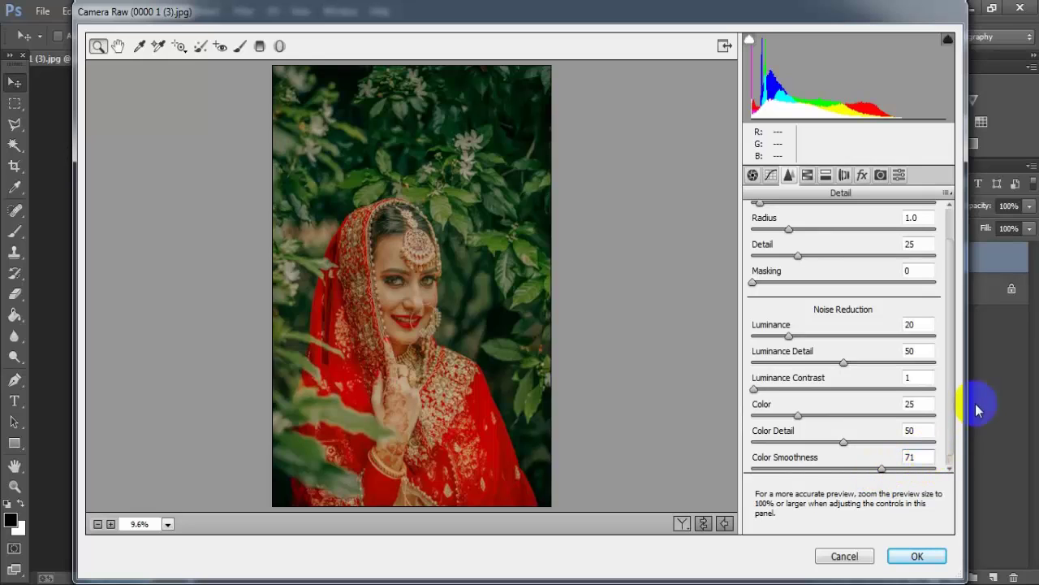
# Show the HSL/Grayscale Hue adjustments.
pyautogui.scroll(2, 928, 225)
pyautogui.scroll(-2, 922, 341)
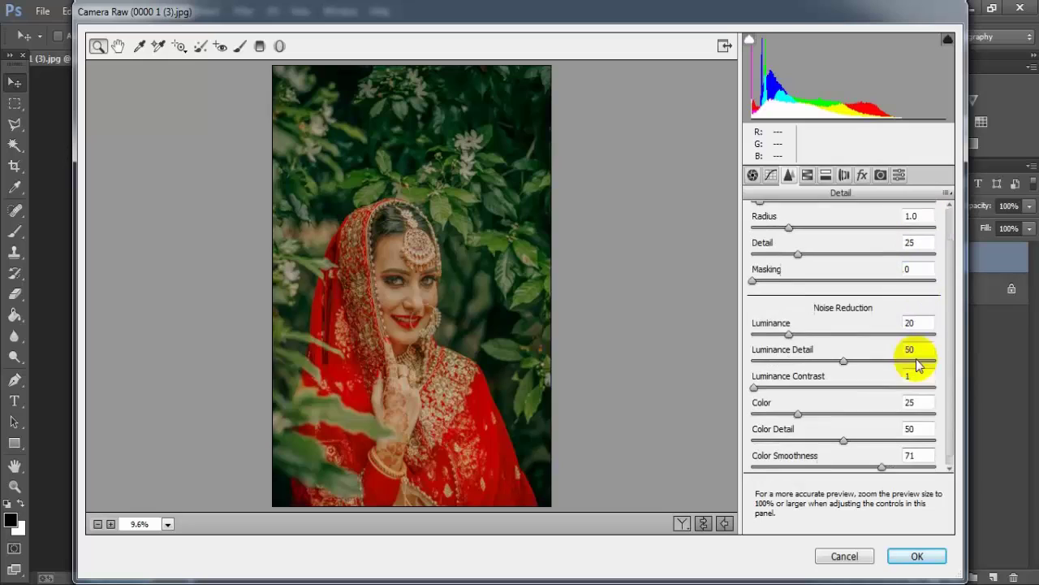
pyautogui.scroll(-1, 934, 333)
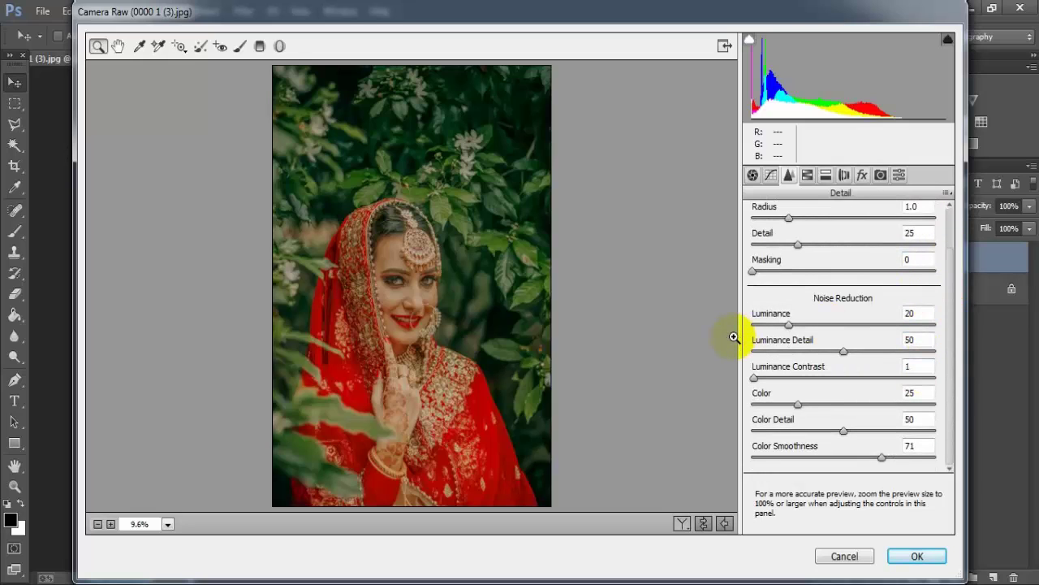
pyautogui.click(808, 175)
pyautogui.click(757, 238)
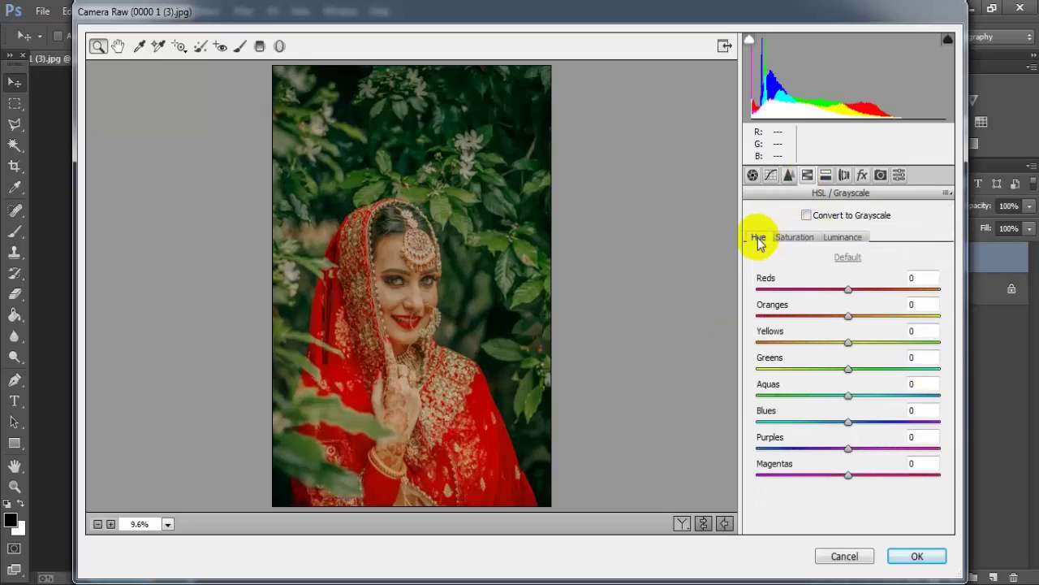
# Set HSL hues: Reds -3, Oranges -16, Yellows -60, Greens -13, Aquas -42, Blues +30, Purples -41.
pyautogui.click(849, 291)
pyautogui.moveTo(848, 290); pyautogui.dragTo(839, 319)
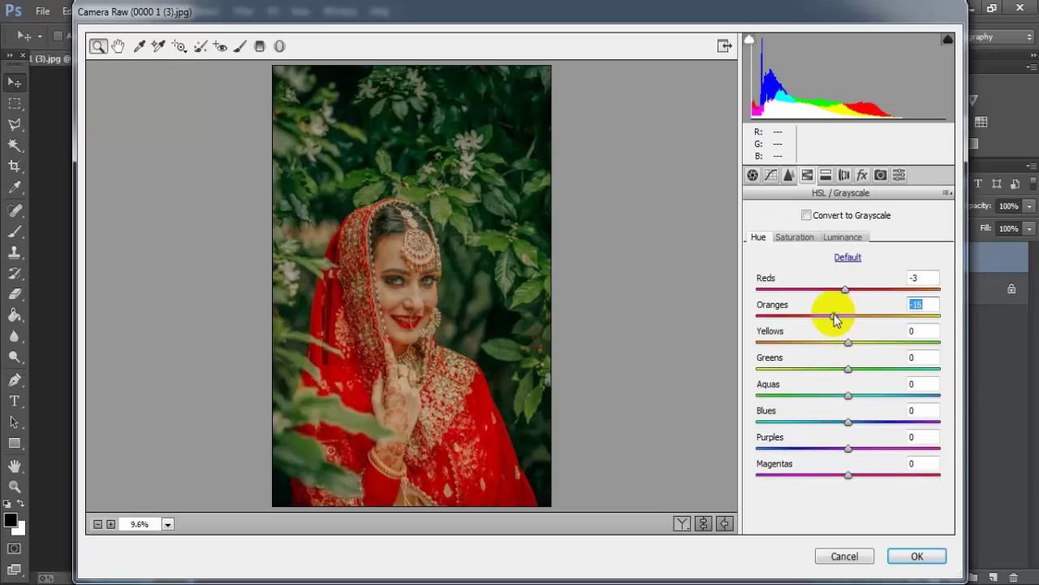
pyautogui.moveTo(834, 319)
pyautogui.mouseDown()
pyautogui.moveTo(831, 342)
pyautogui.moveTo(796, 342)
pyautogui.mouseUp()
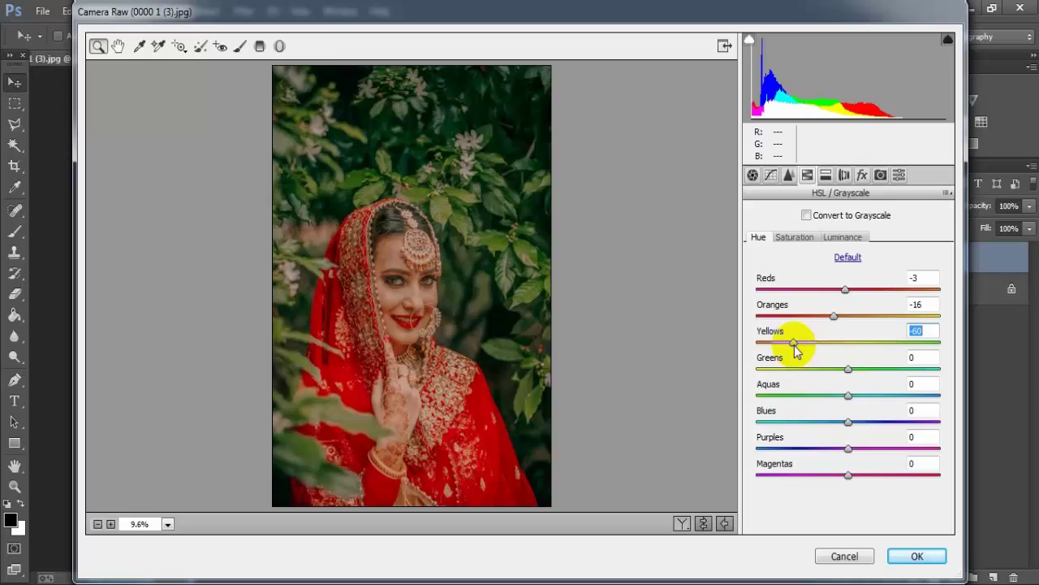
pyautogui.moveTo(849, 369); pyautogui.dragTo(839, 376)
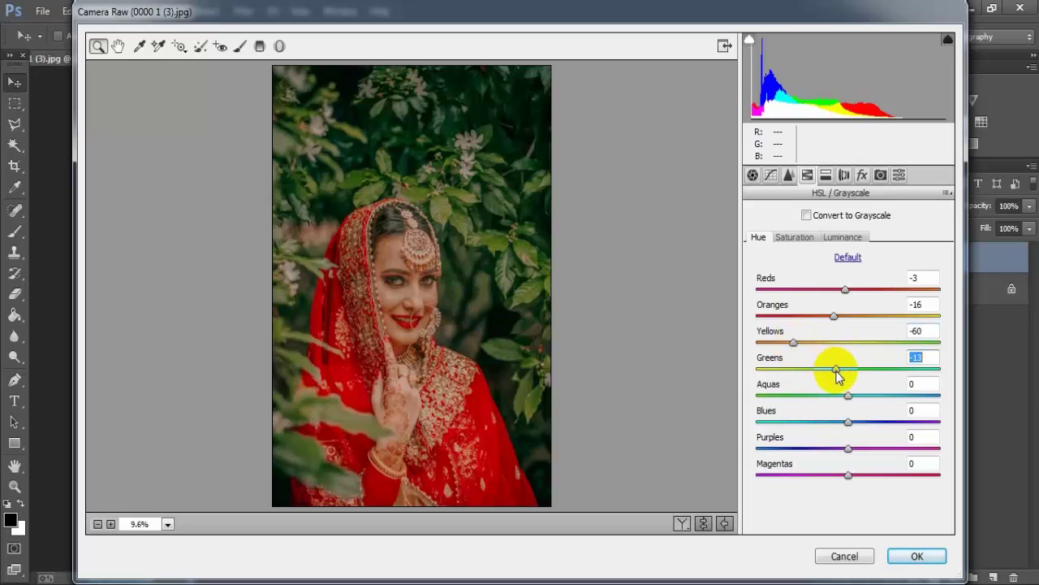
pyautogui.moveTo(848, 397); pyautogui.dragTo(813, 401)
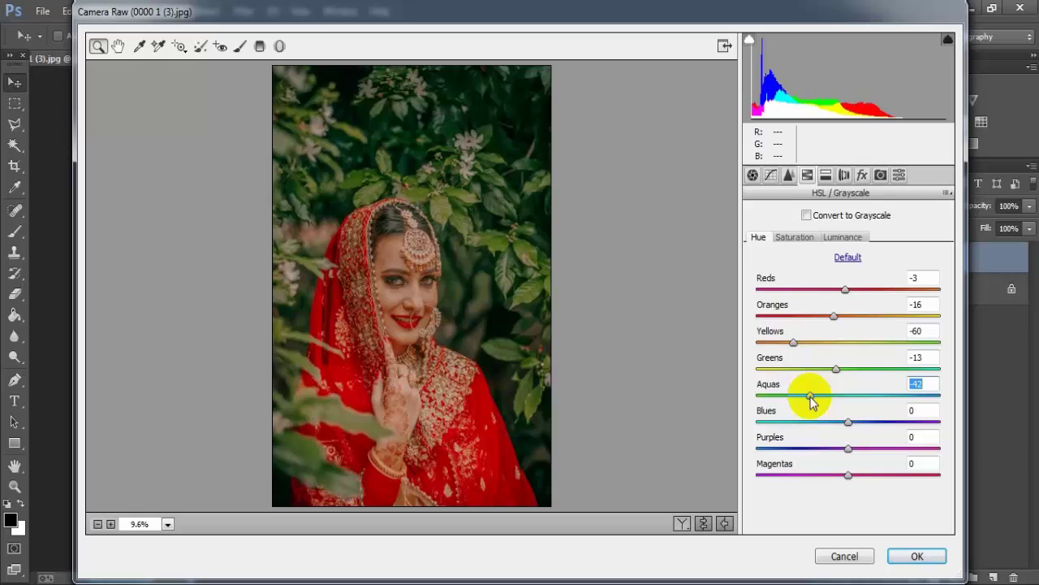
pyautogui.moveTo(848, 422); pyautogui.dragTo(874, 425)
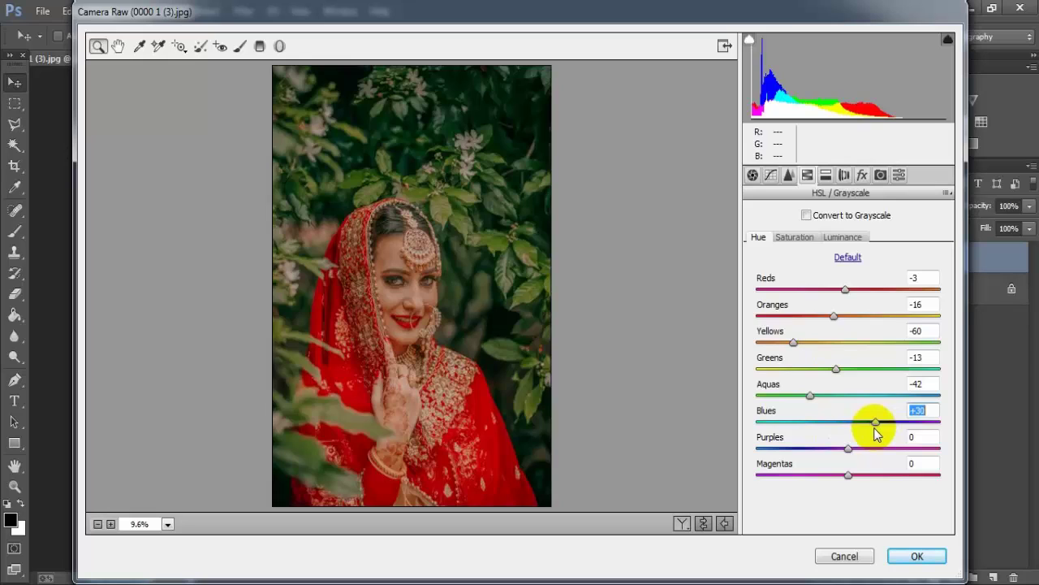
pyautogui.moveTo(848, 448); pyautogui.dragTo(812, 456)
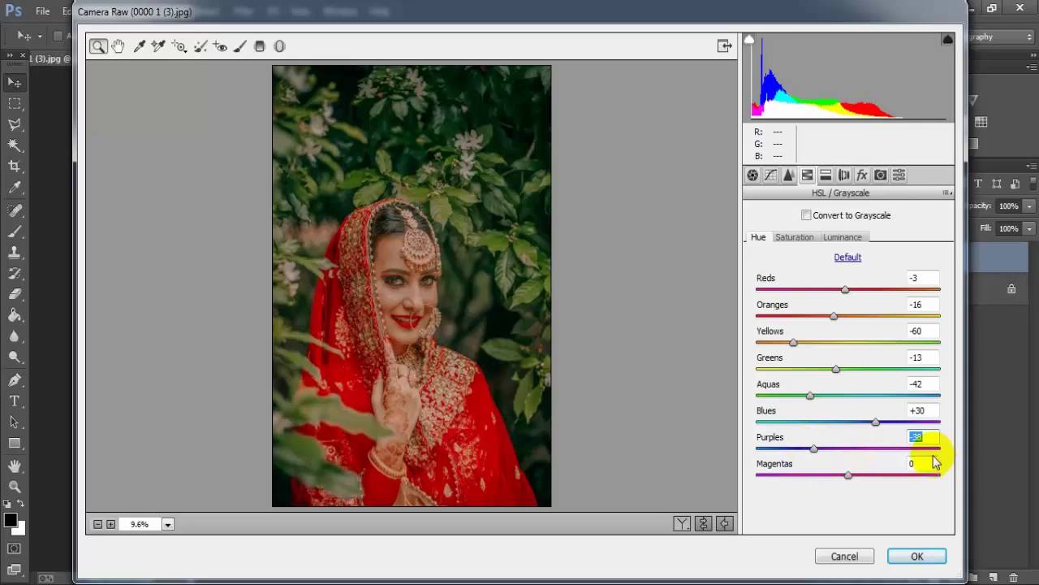
pyautogui.moveTo(817, 452); pyautogui.dragTo(810, 454)
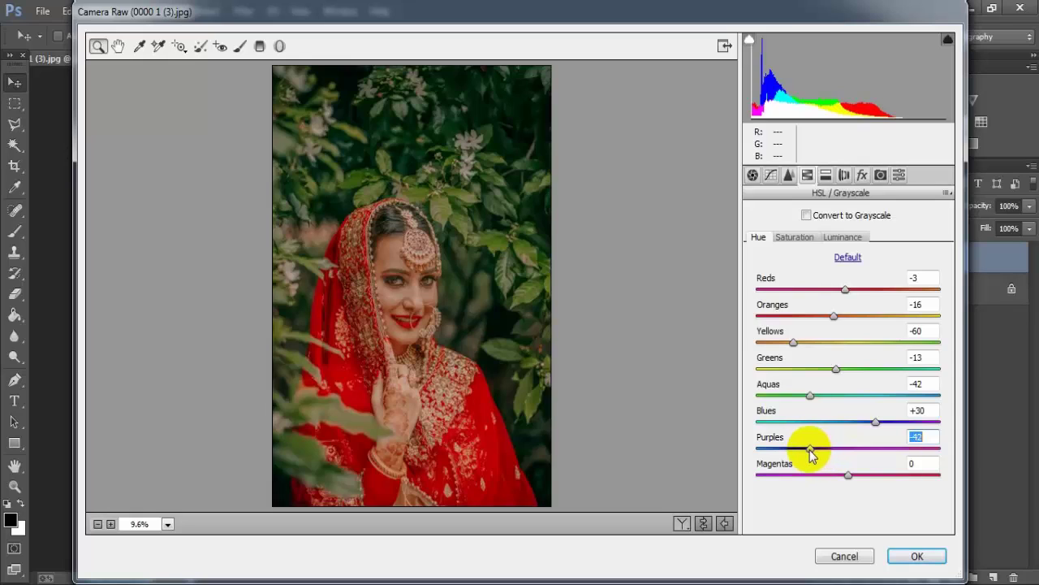
pyautogui.click(921, 439)
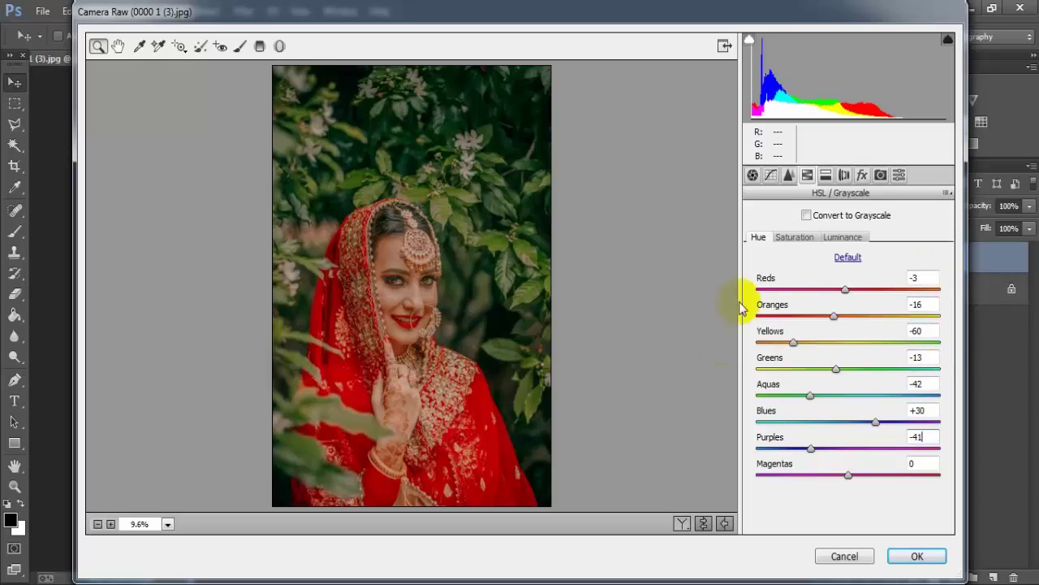
# Set HSL saturation: Oranges -6, Yellows -60, Greens -70, Aquas -100, Blues +6, Purples -100.
pyautogui.click(794, 237)
pyautogui.click(842, 317)
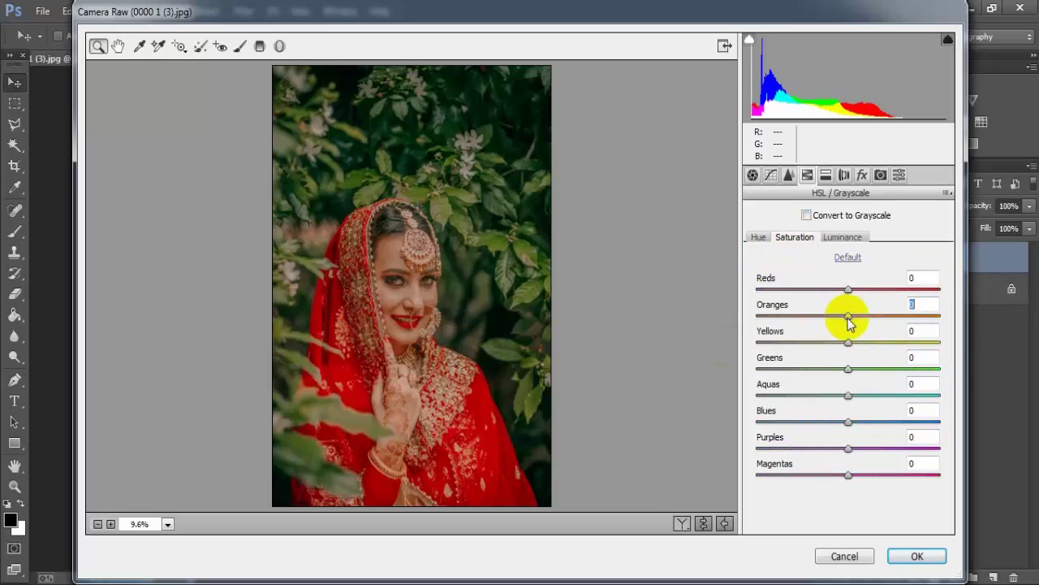
pyautogui.moveTo(844, 324); pyautogui.dragTo(845, 324)
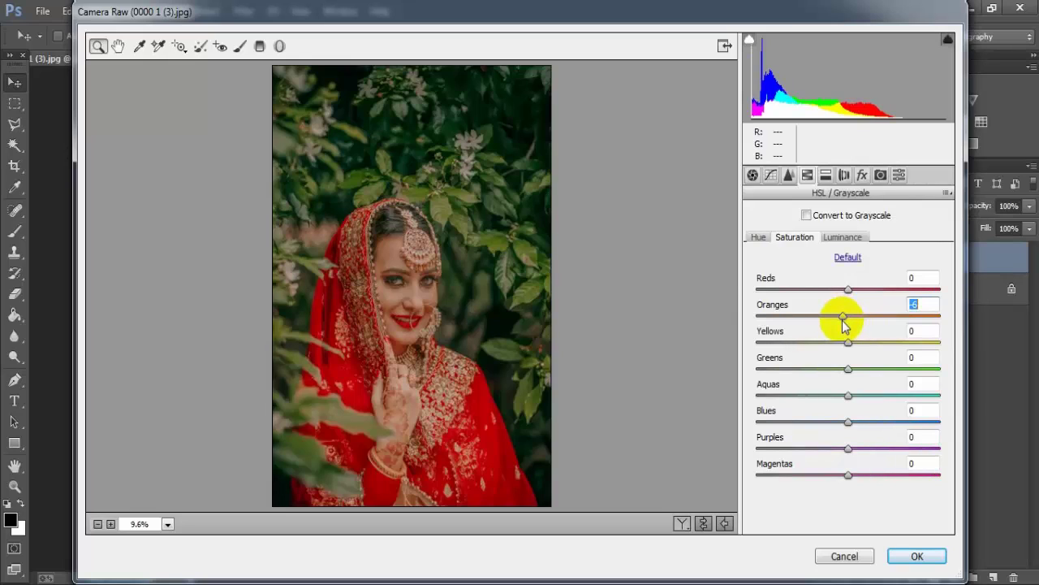
pyautogui.moveTo(847, 342); pyautogui.dragTo(796, 355)
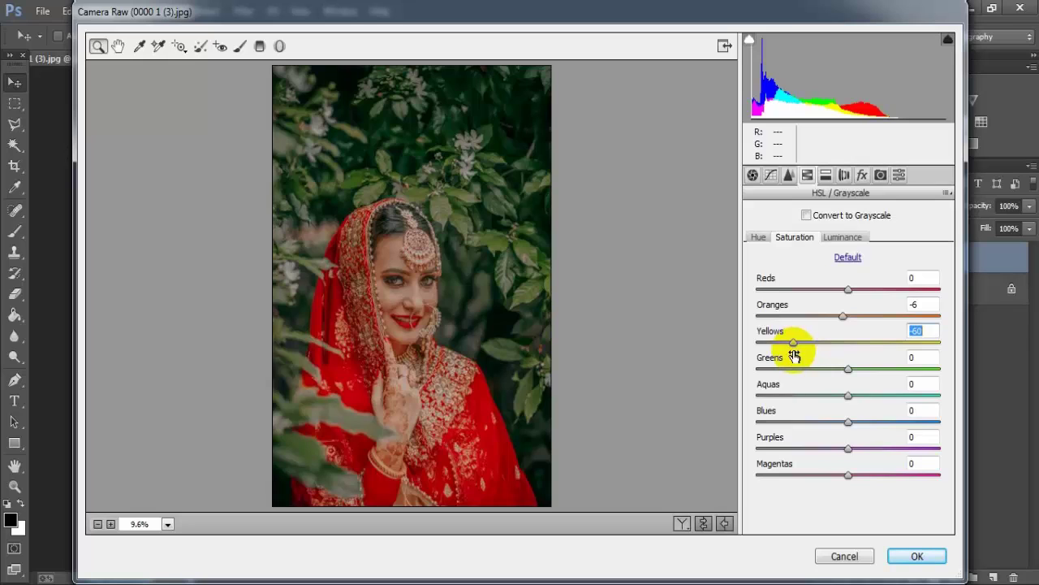
pyautogui.moveTo(849, 369); pyautogui.dragTo(785, 376)
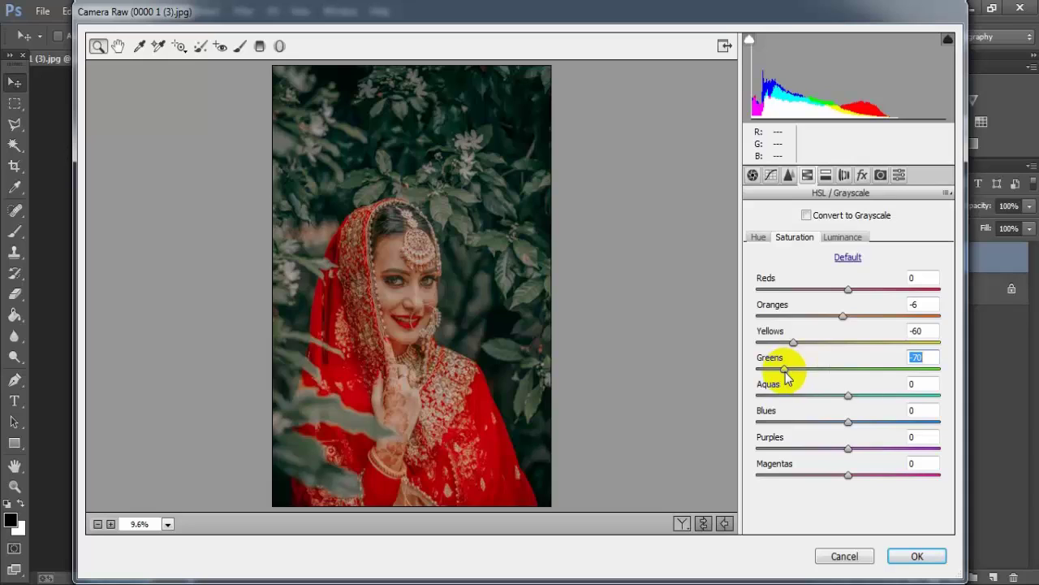
pyautogui.moveTo(849, 396); pyautogui.dragTo(749, 409)
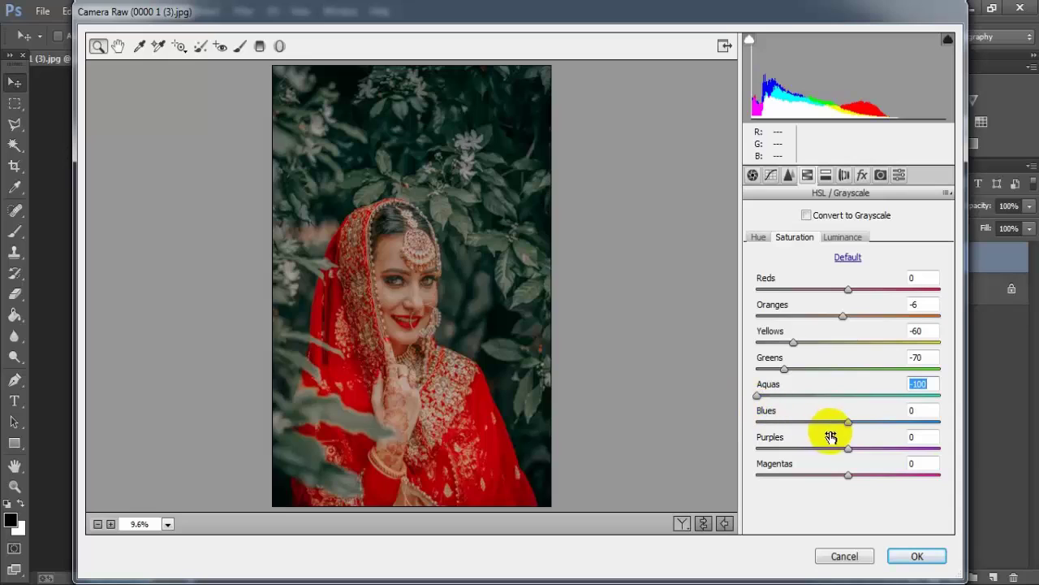
pyautogui.moveTo(848, 423); pyautogui.dragTo(851, 423)
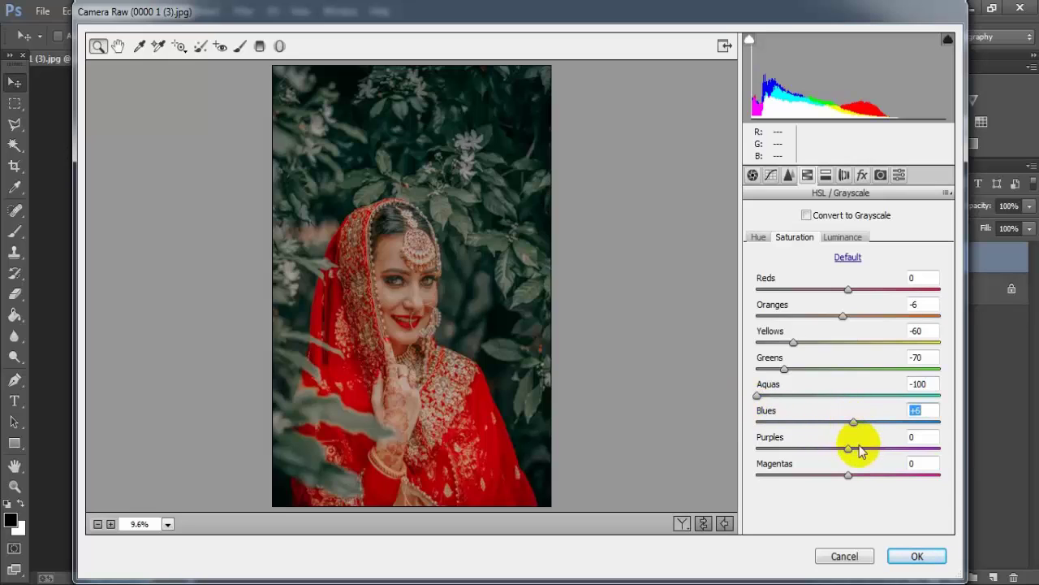
pyautogui.moveTo(849, 448); pyautogui.dragTo(747, 460)
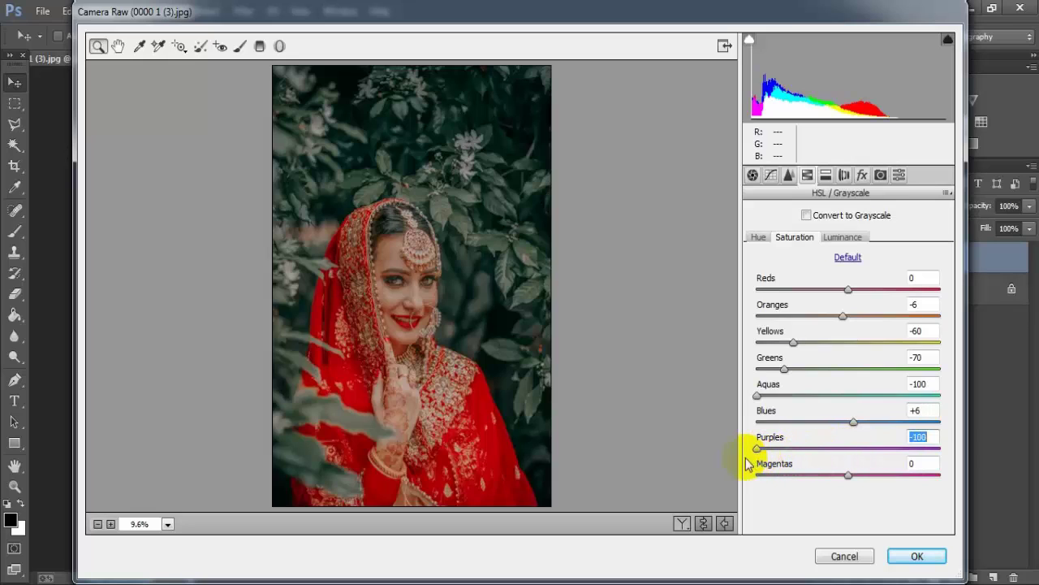
pyautogui.click(917, 437)
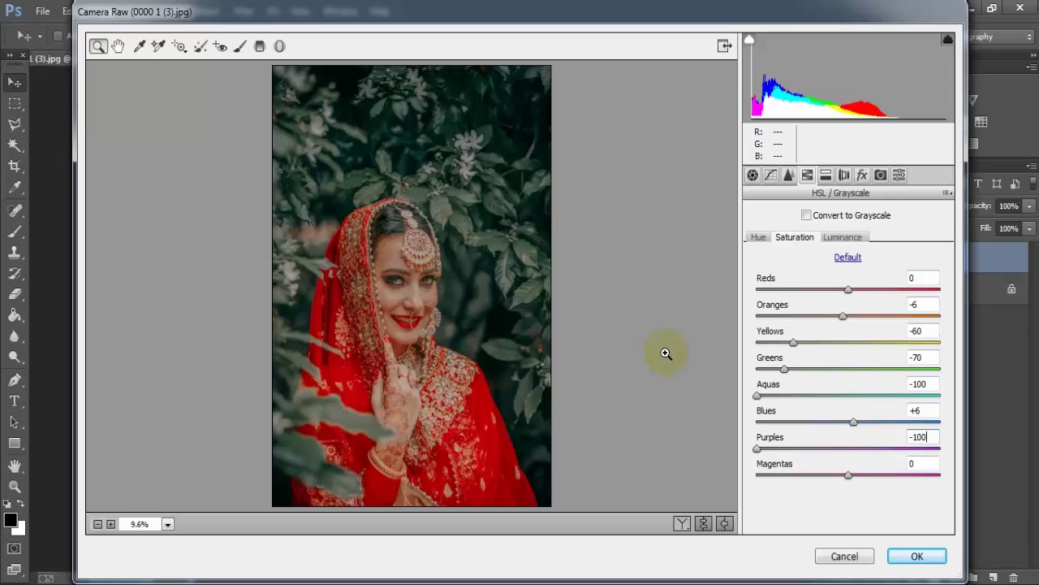
# Set Luminance to Reds -15, Oranges +21, Yellows +31, Greens -40, Aquas +20, Blues -21.
pyautogui.click(842, 236)
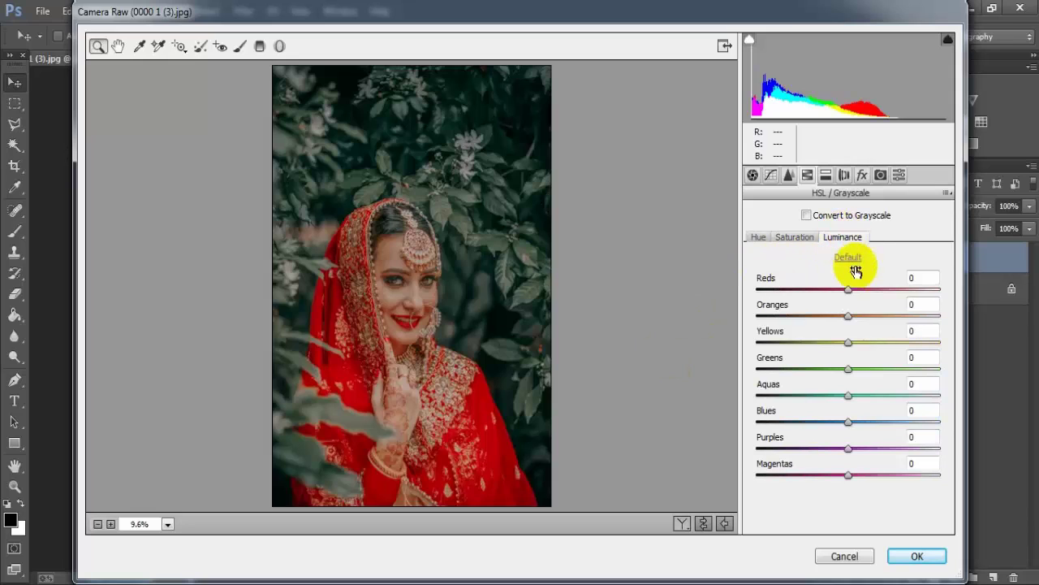
pyautogui.moveTo(848, 291); pyautogui.dragTo(834, 301)
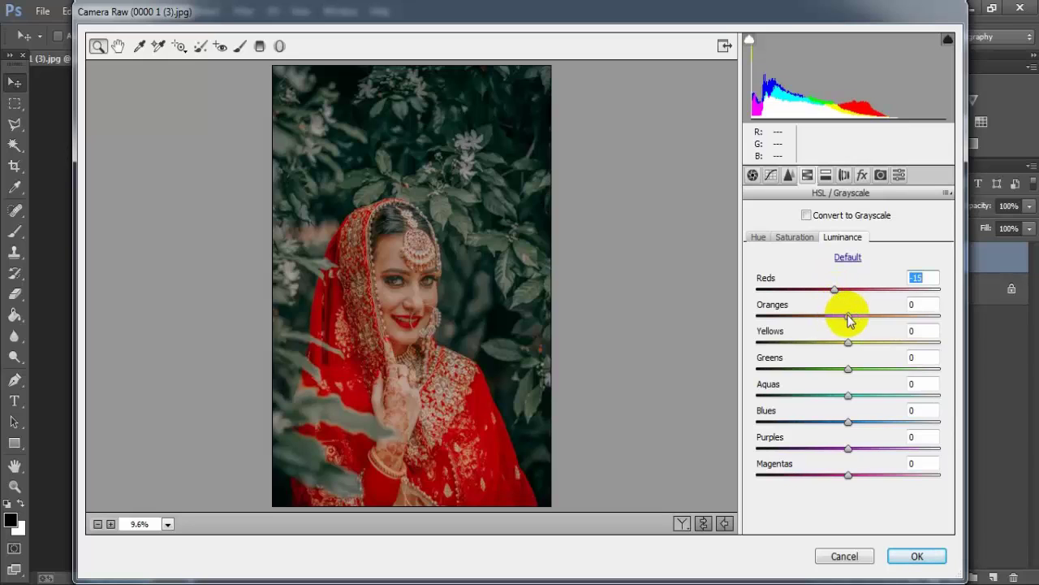
pyautogui.moveTo(849, 316); pyautogui.dragTo(868, 325)
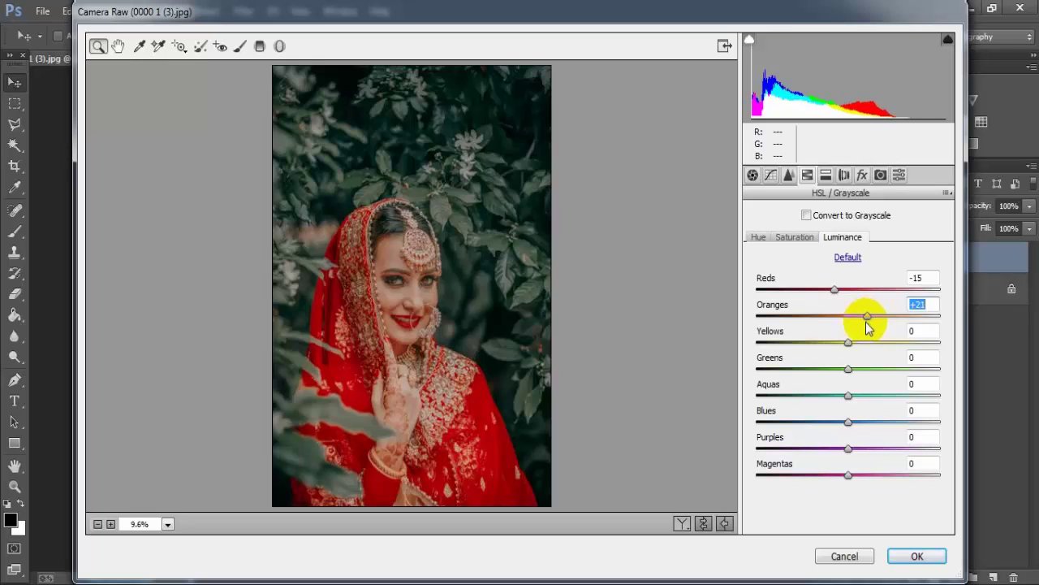
pyautogui.moveTo(850, 342); pyautogui.dragTo(878, 353)
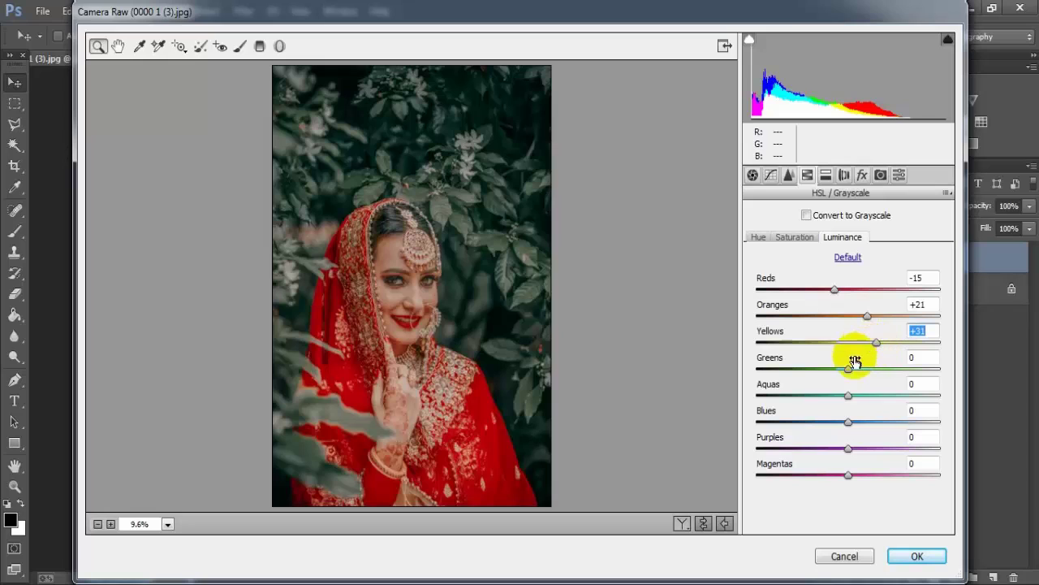
pyautogui.moveTo(848, 370); pyautogui.dragTo(816, 383)
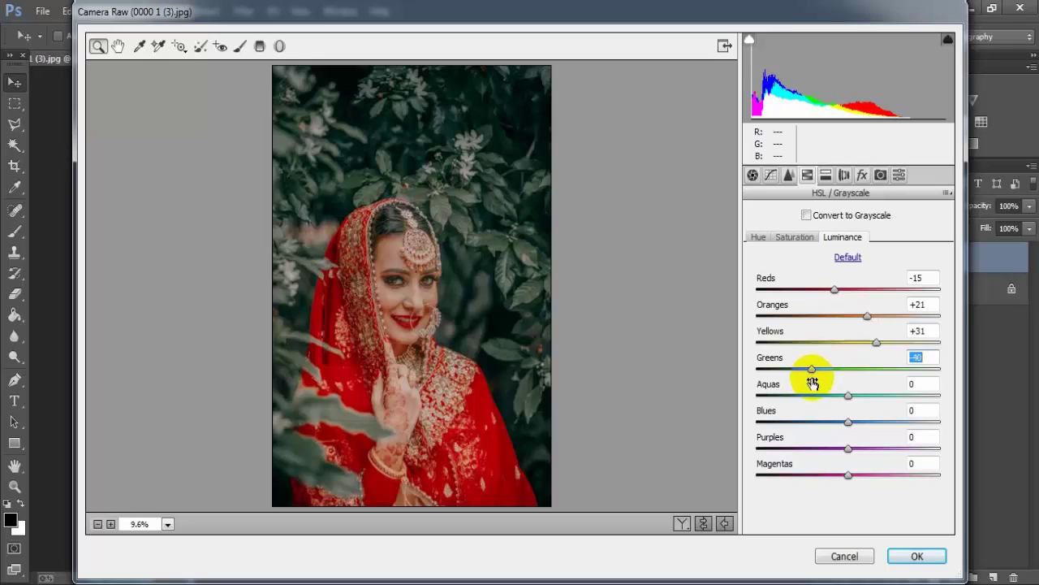
pyautogui.moveTo(850, 397); pyautogui.dragTo(868, 404)
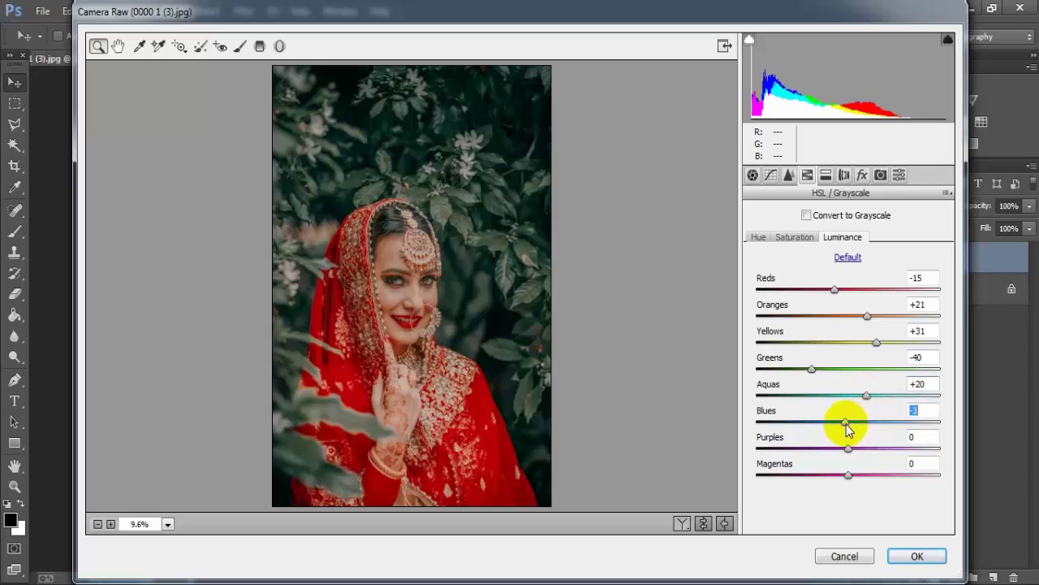
pyautogui.moveTo(848, 421); pyautogui.dragTo(833, 431)
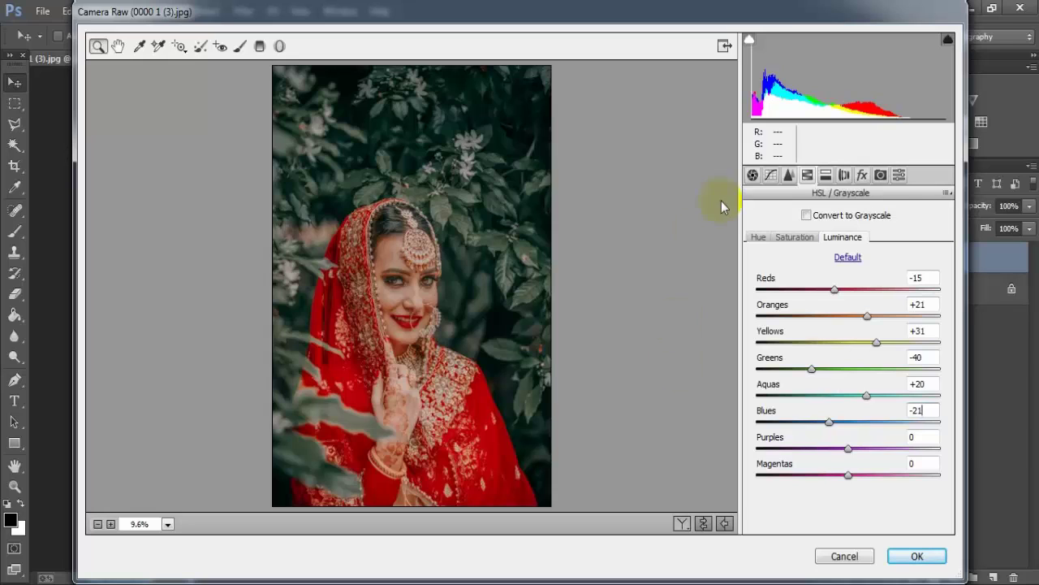
pyautogui.click(825, 176)
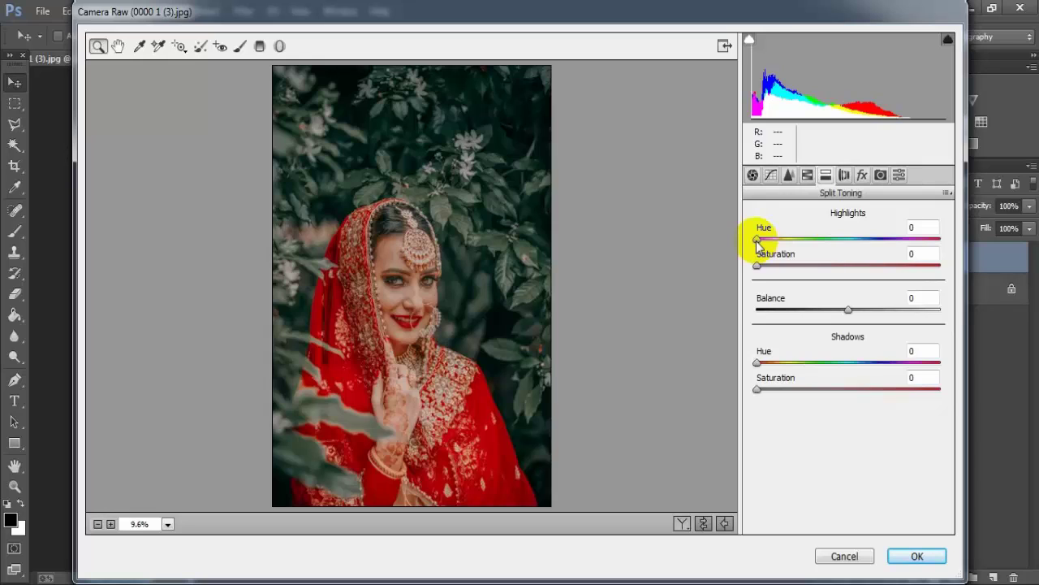
# Split-tone with highlights hue 158/saturation 11, balance -26, shadows hue 207/saturation 10.
pyautogui.moveTo(757, 239); pyautogui.dragTo(837, 242)
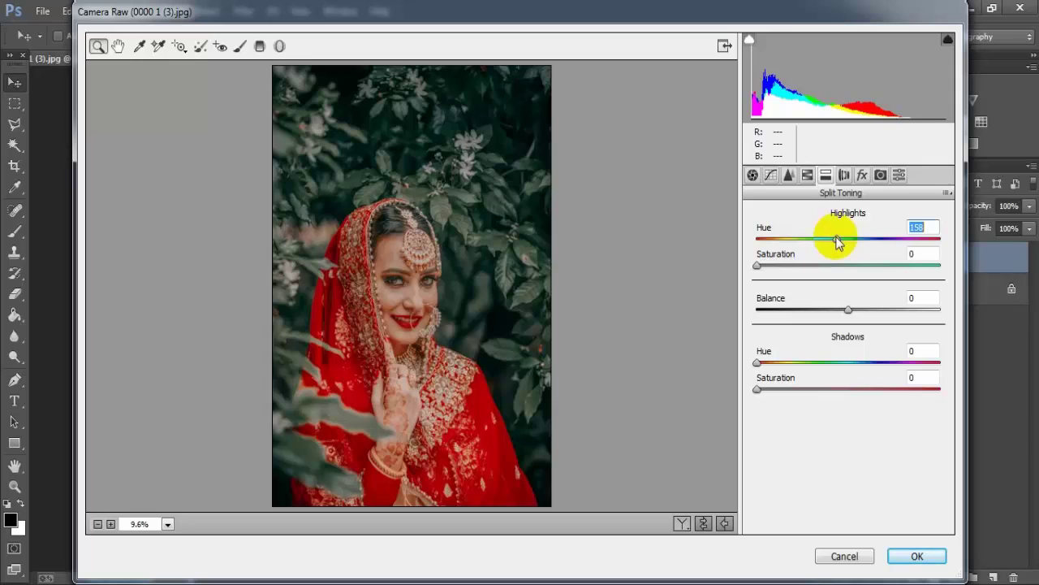
pyautogui.moveTo(757, 267); pyautogui.dragTo(777, 268)
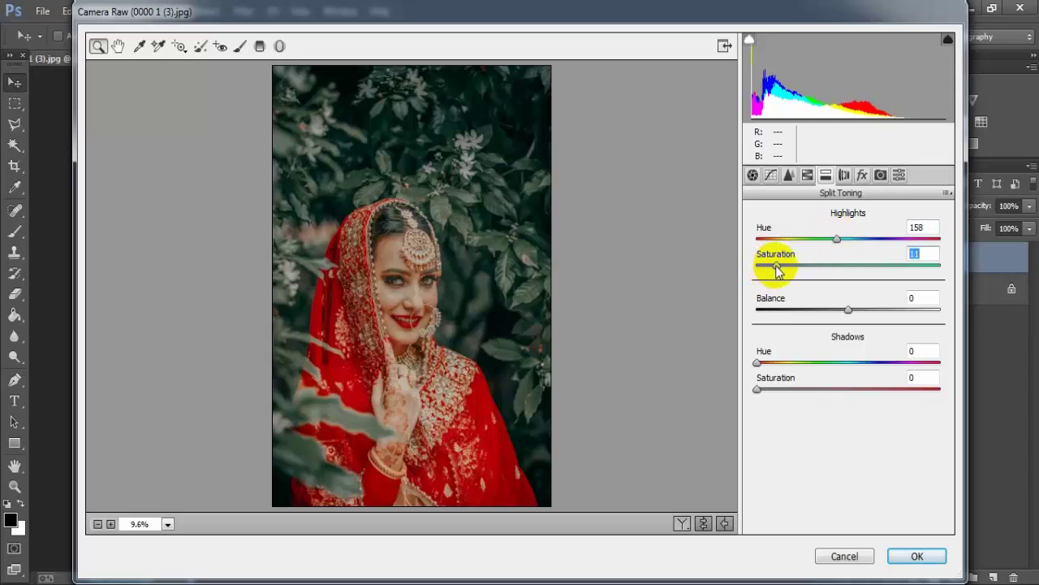
pyautogui.moveTo(847, 311); pyautogui.dragTo(826, 316)
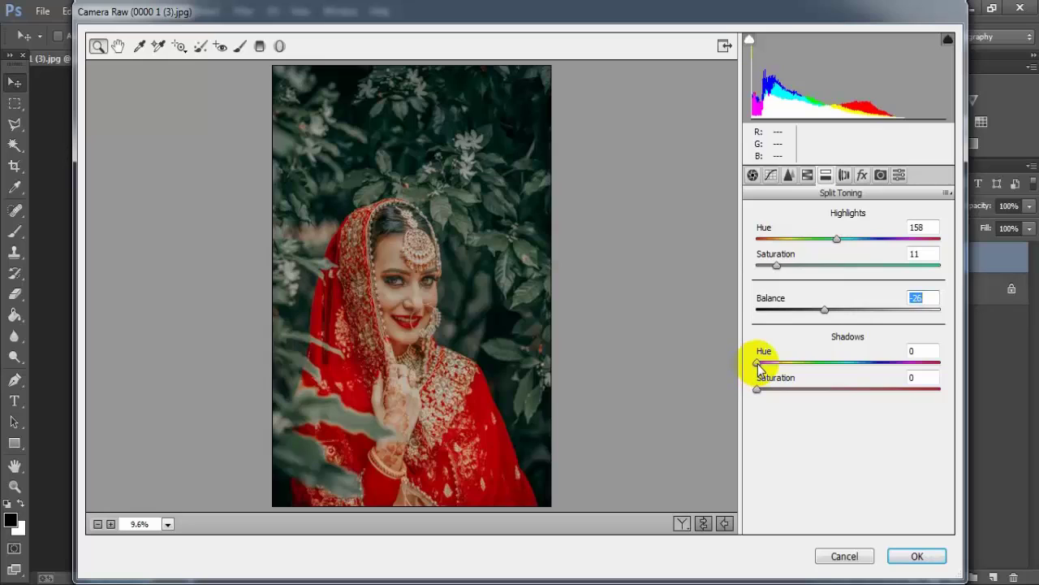
pyautogui.moveTo(757, 365); pyautogui.dragTo(864, 361)
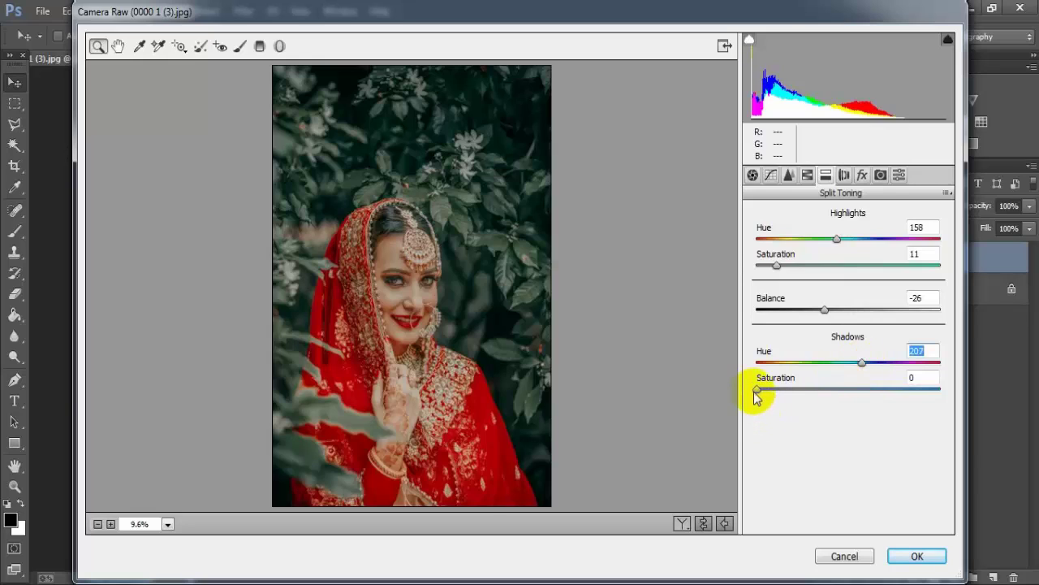
pyautogui.moveTo(758, 389); pyautogui.dragTo(778, 389)
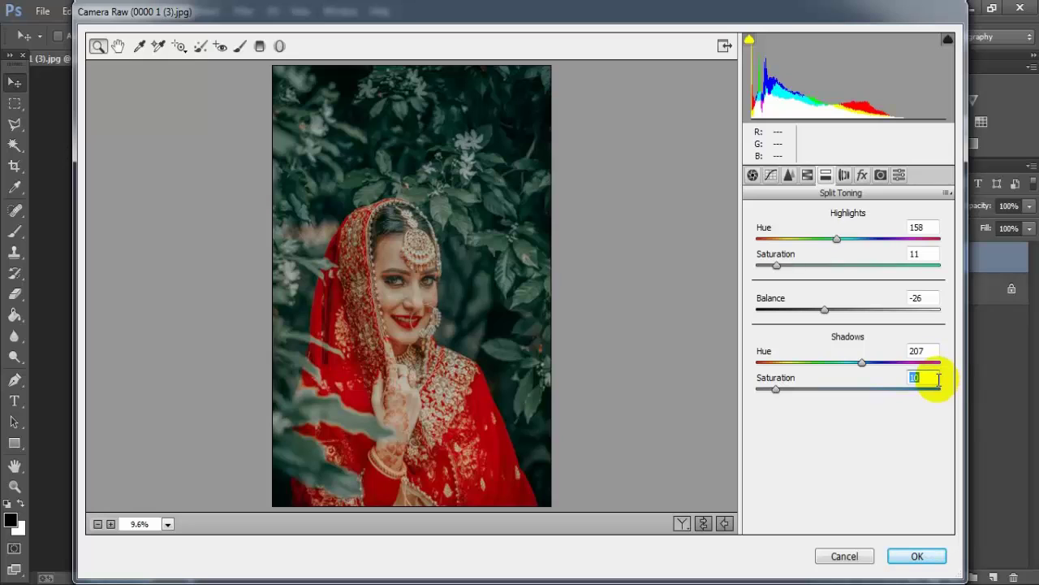
# Compare the Before/After view, then apply the Camera Raw grade to Layer 1.
pyautogui.click(683, 524)
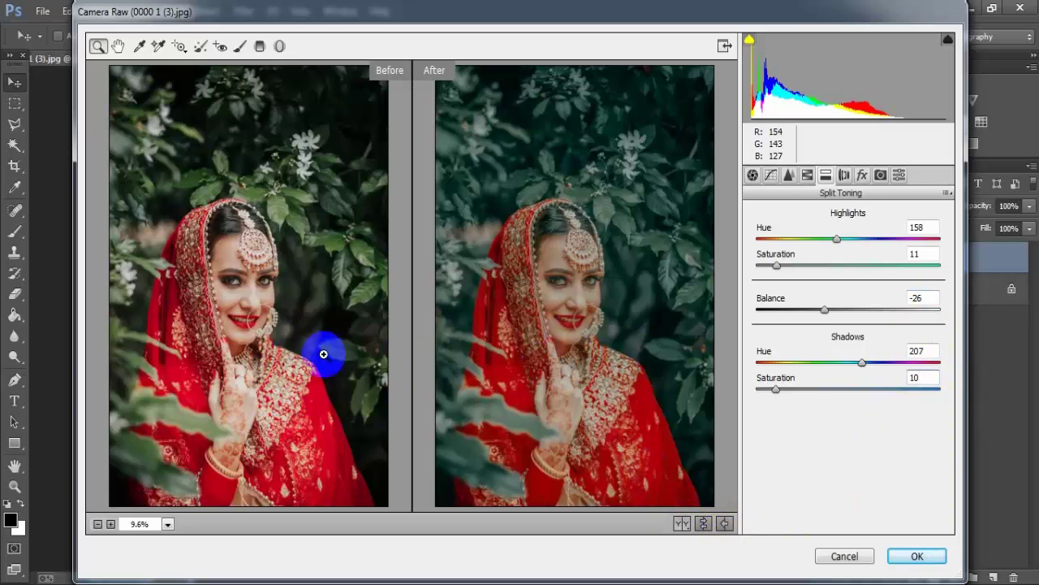
pyautogui.click(918, 555)
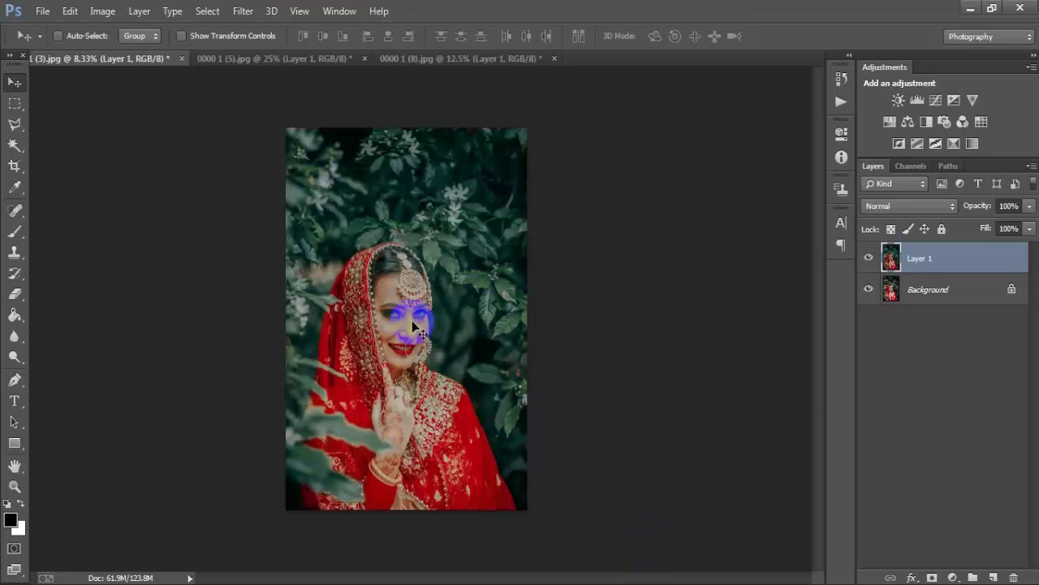
pyautogui.hotkey('ctrl', '+')
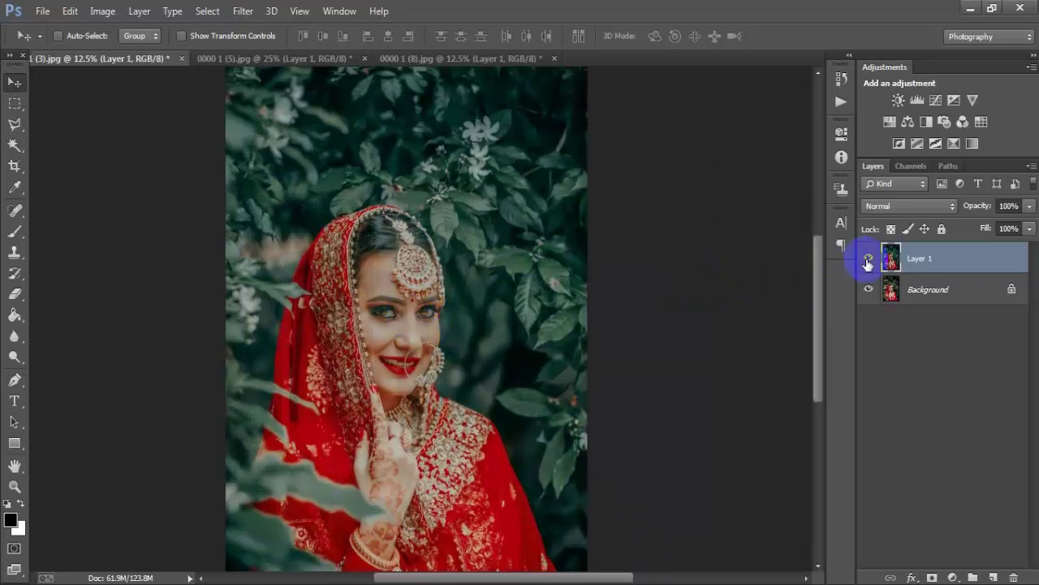
pyautogui.click(868, 258)
pyautogui.click(868, 259)
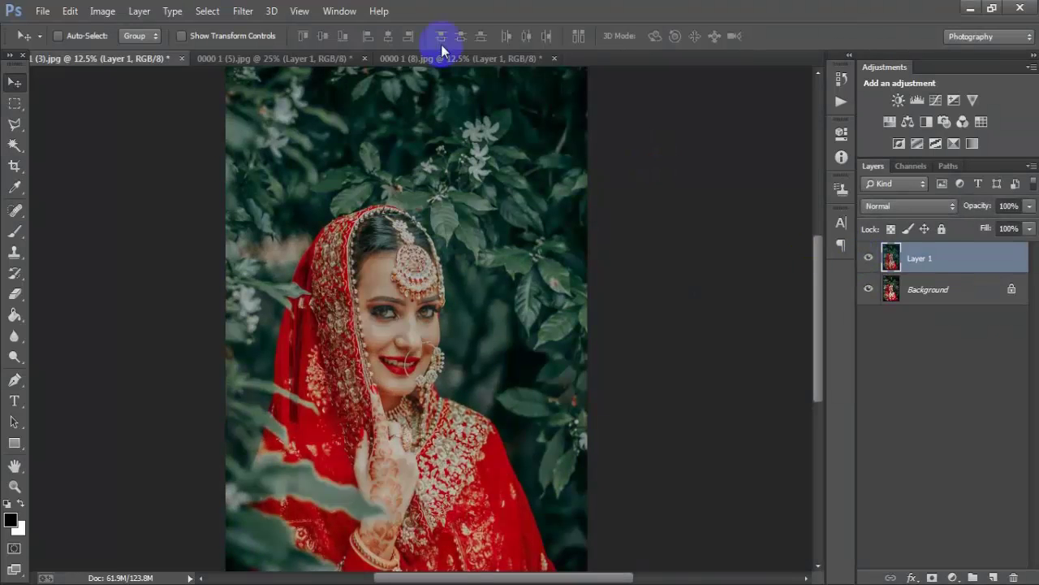
pyautogui.click(296, 59)
pyautogui.click(870, 259)
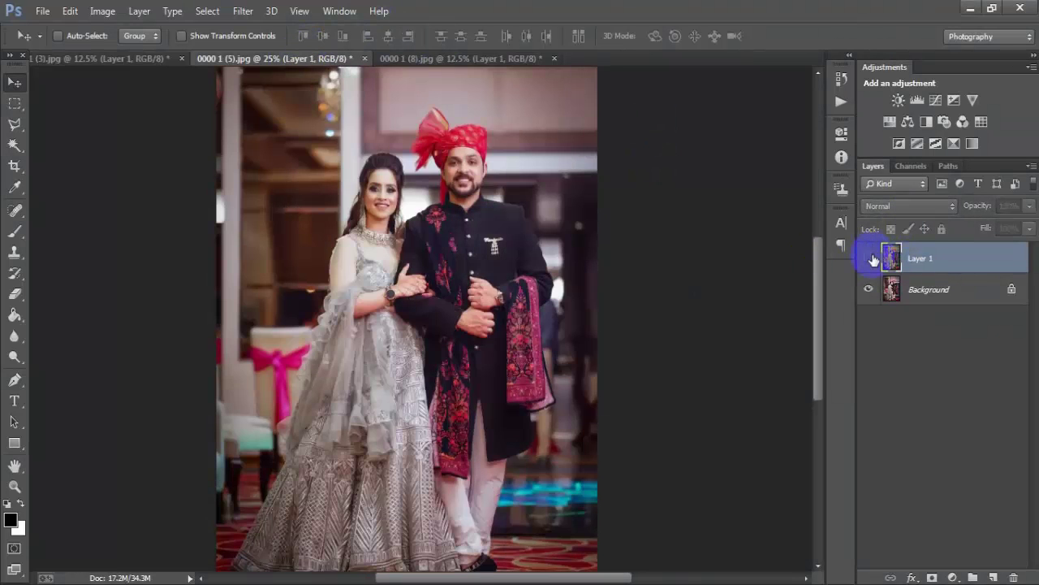
pyautogui.click(870, 258)
pyautogui.click(870, 259)
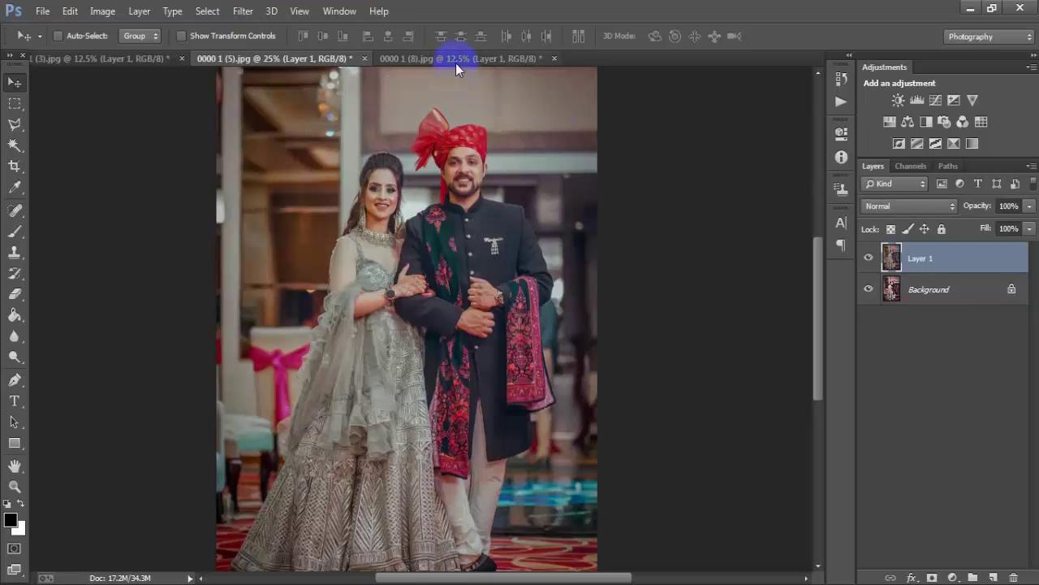
pyautogui.click(456, 61)
pyautogui.click(869, 258)
pyautogui.click(870, 258)
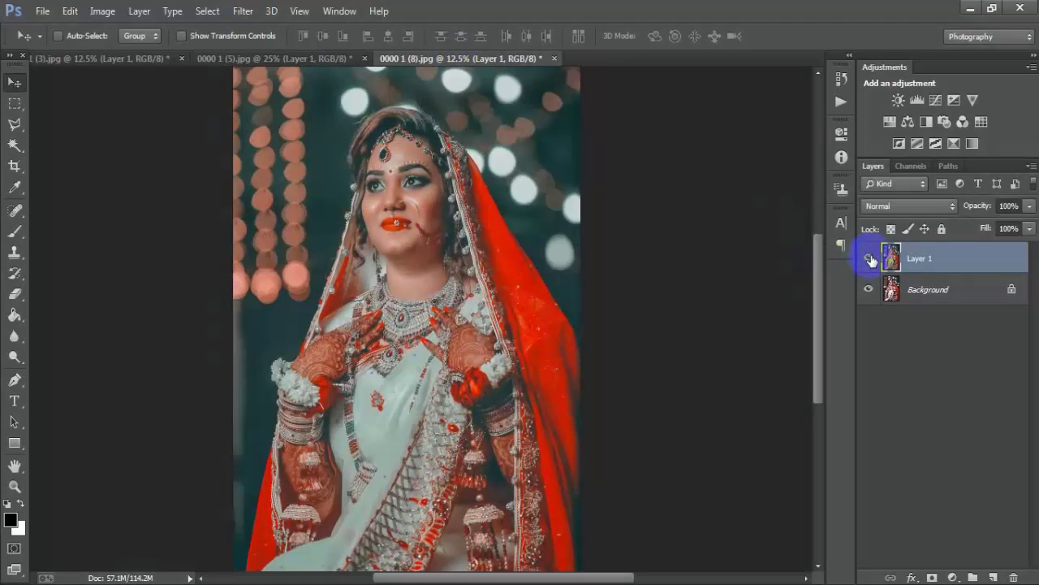
pyautogui.click(870, 258)
pyautogui.click(870, 258)
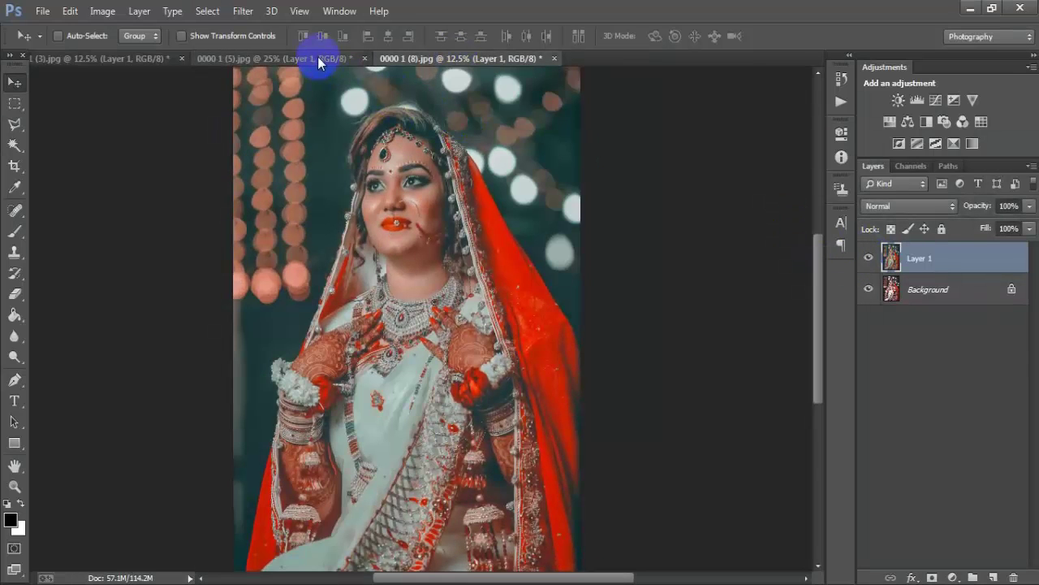
pyautogui.click(318, 56)
pyautogui.click(870, 259)
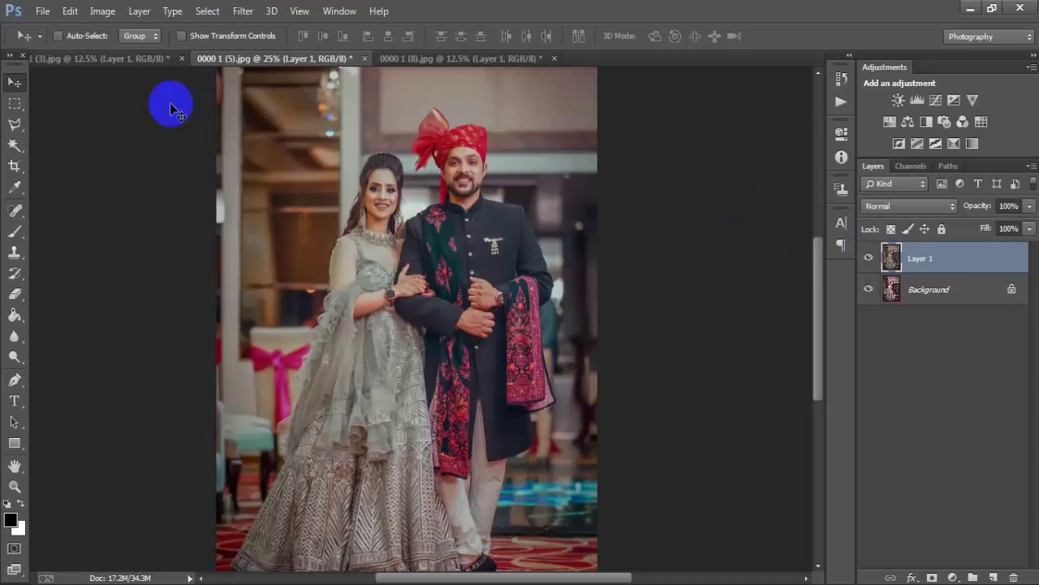
pyautogui.click(138, 58)
pyautogui.click(870, 258)
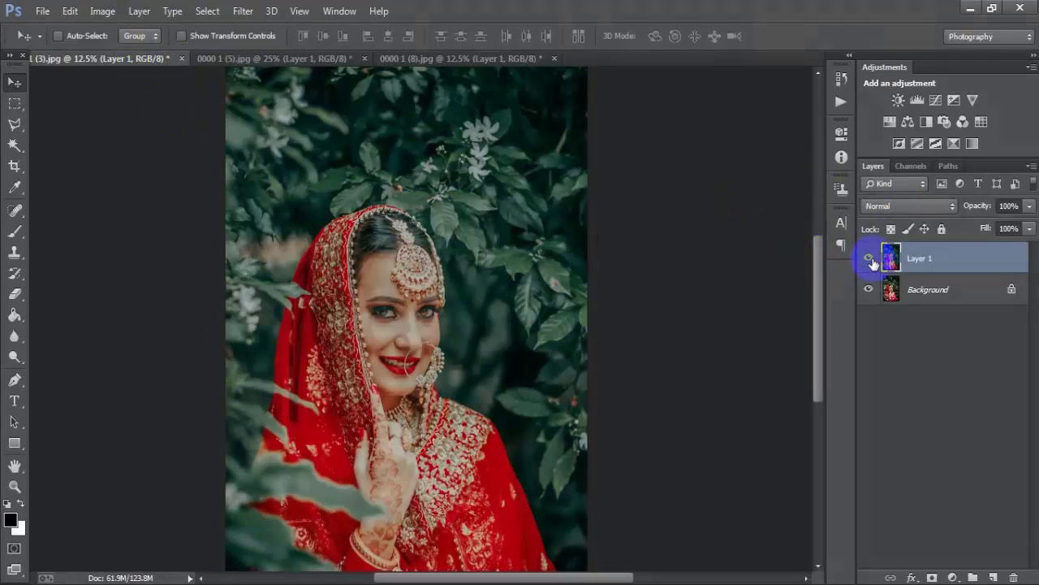